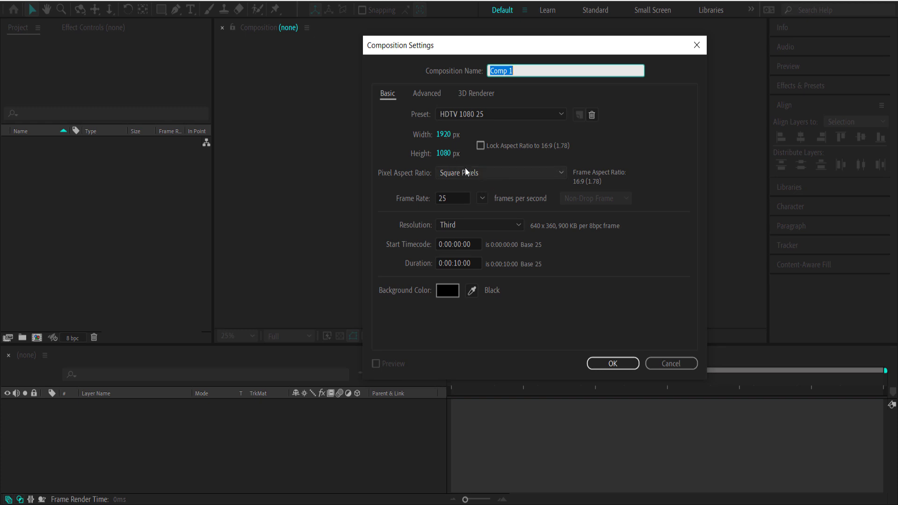
Step: Create a 1920 x 1080, 25 fps, 10-second composition and add a text layer reading "create"
{"action": "left_click", "coordinate": [613, 364]}
{"action": "right_click", "coordinate": [245, 424]}
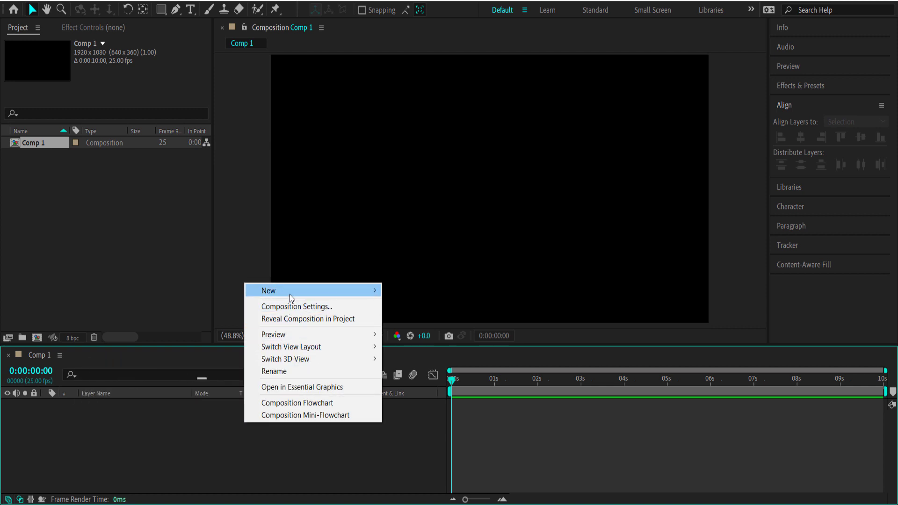
{"action": "mouse_move", "coordinate": [374, 291]}
{"action": "left_click", "coordinate": [418, 307]}
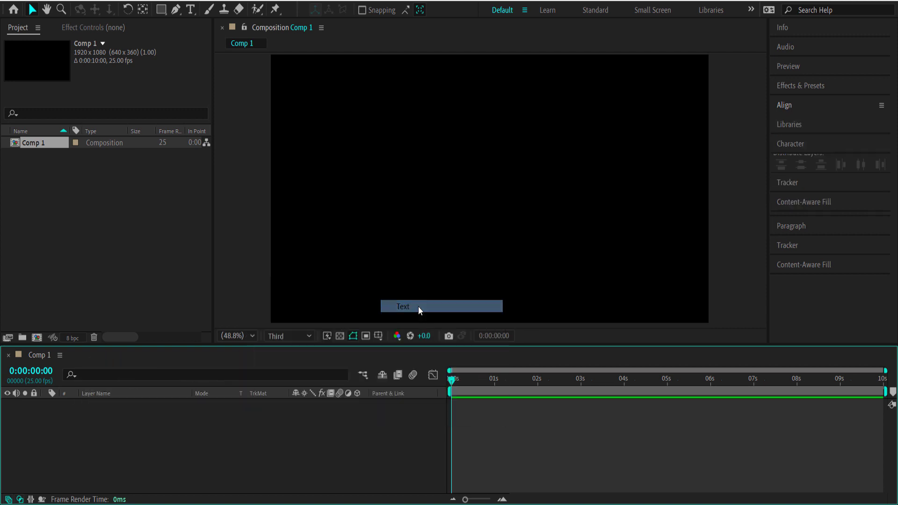
{"action": "type", "text": "creat"}
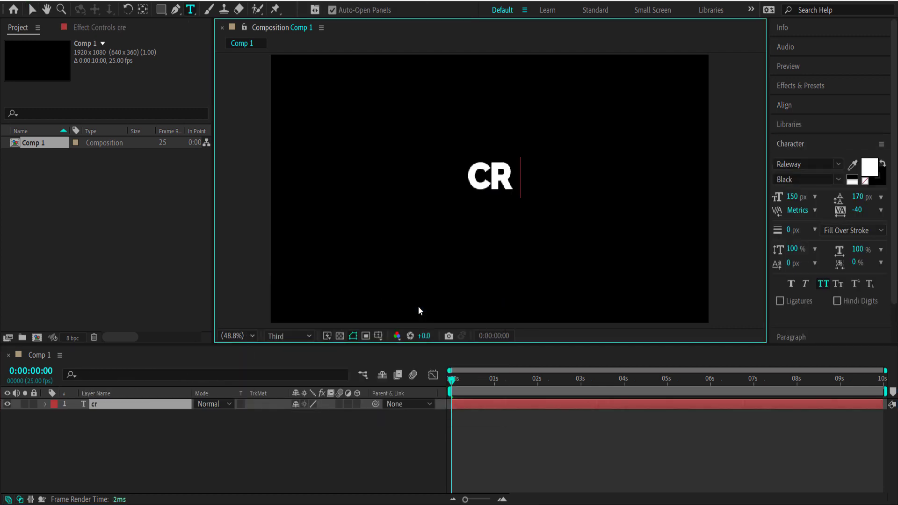
{"action": "type", "text": "e"}
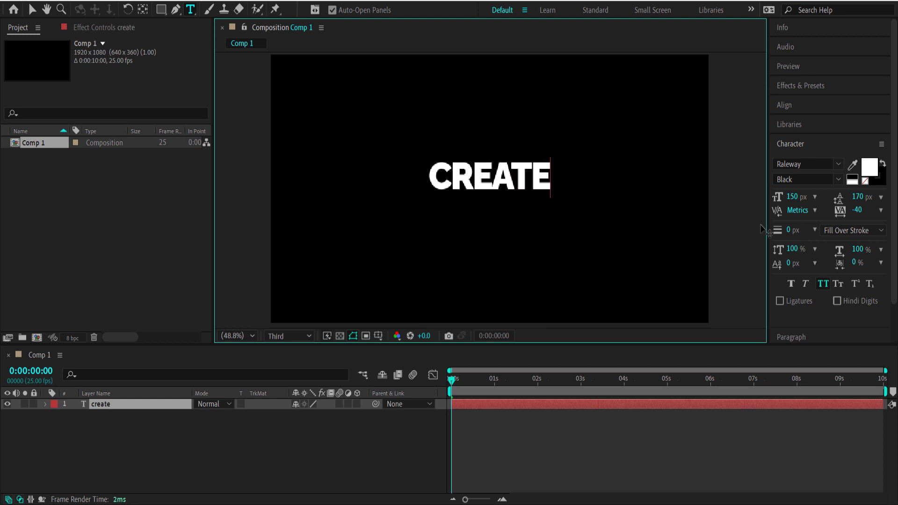
Step: Examine the text's font family, weight and tracking settings, then highlight the whole word
{"action": "left_click", "coordinate": [839, 165]}
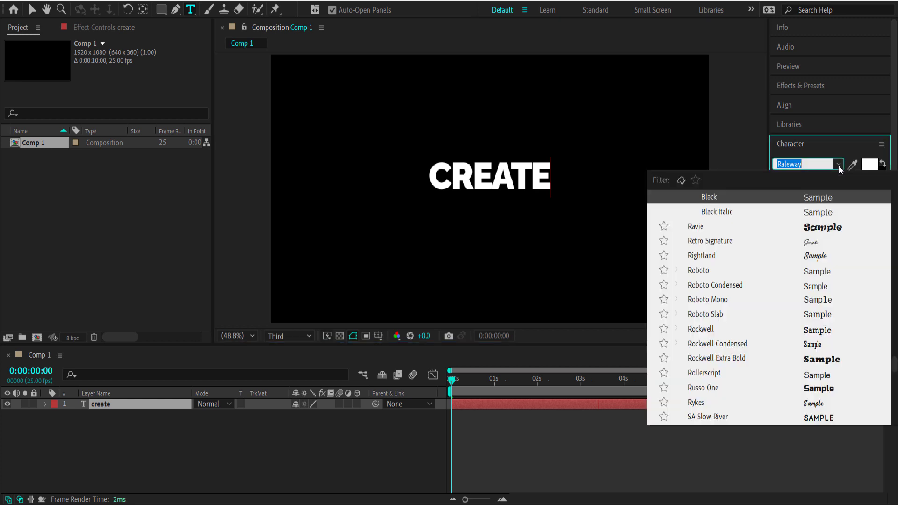
{"action": "left_click", "coordinate": [839, 166]}
{"action": "left_click", "coordinate": [840, 181]}
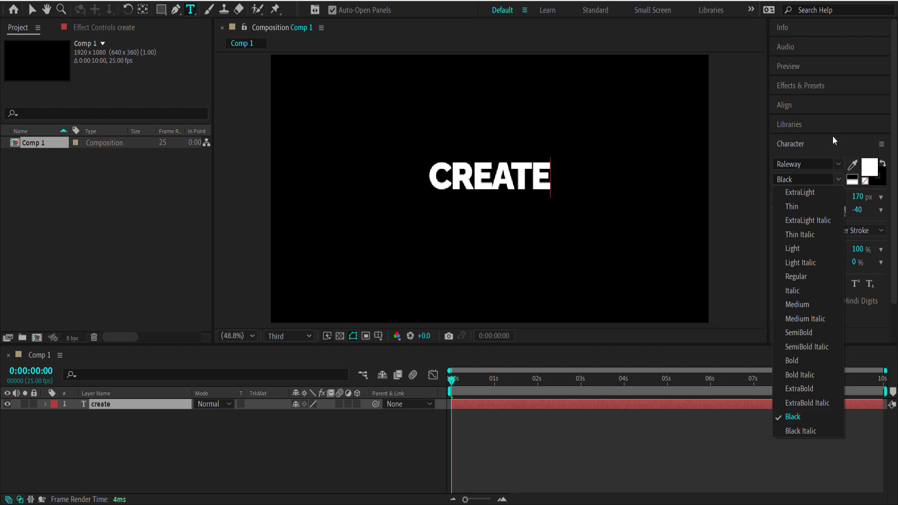
{"action": "left_click", "coordinate": [863, 205]}
{"action": "left_click", "coordinate": [861, 211]}
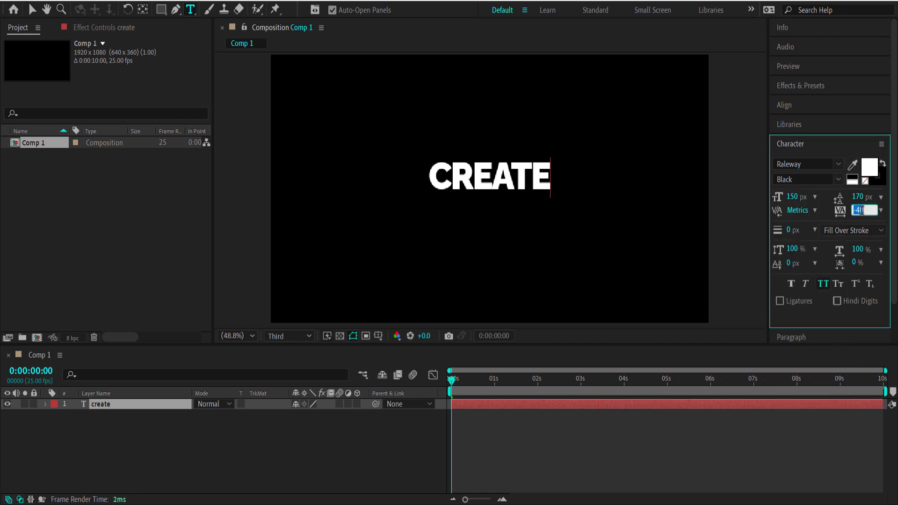
{"action": "left_click_drag", "start_coordinate": [553, 180], "coordinate": [417, 181]}
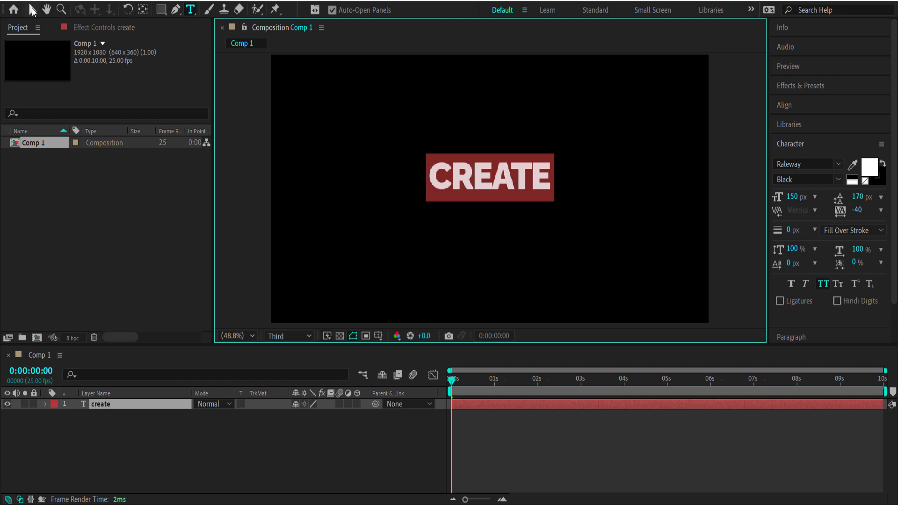
Step: Centre the text layer's anchor point on the word and align the layer vertically to the composition's centre
{"action": "left_click", "coordinate": [32, 10]}
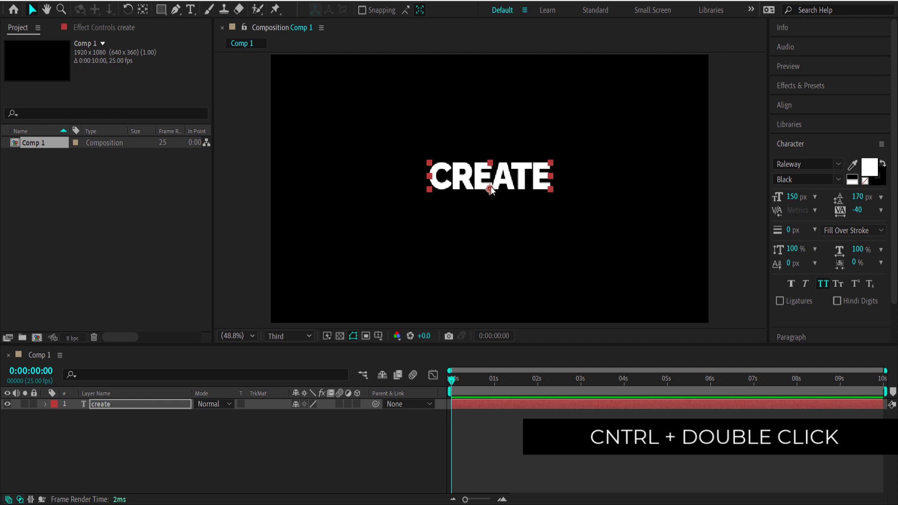
{"action": "double_click", "coordinate": [142, 9], "text": "ctrl"}
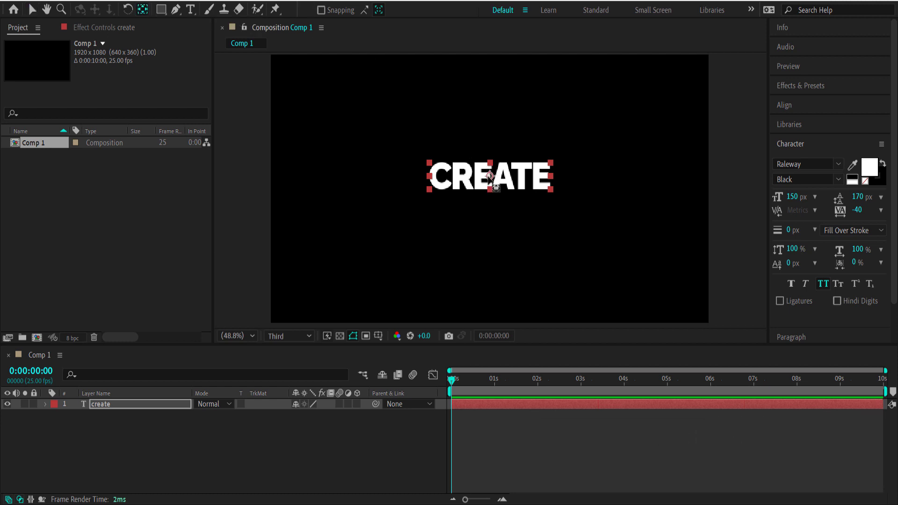
{"action": "left_click", "coordinate": [784, 105]}
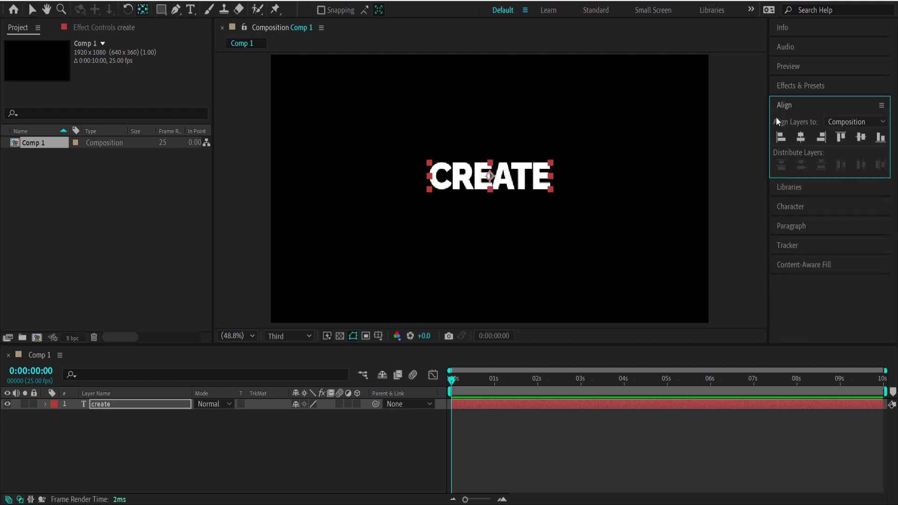
{"action": "left_click", "coordinate": [862, 138]}
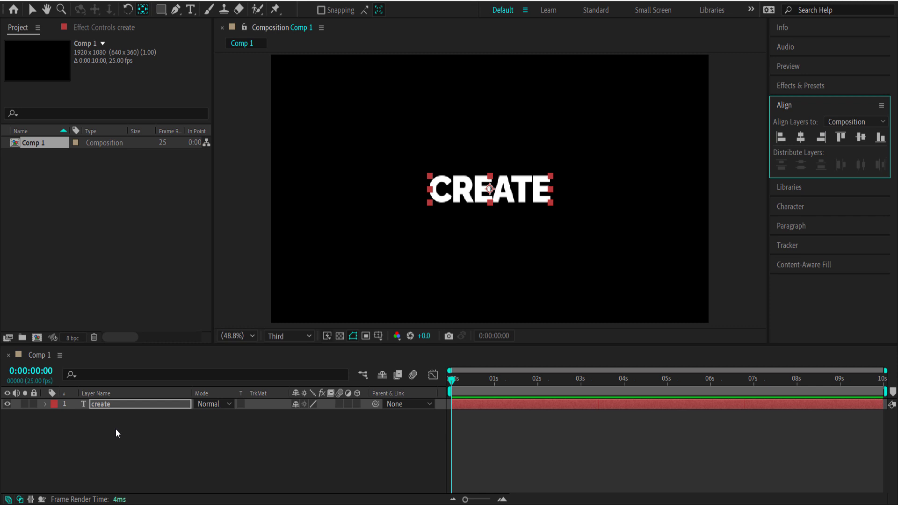
Step: Reveal the text layer's Scale and Rotation, and keyframe Rotation from 0° at the start to one full turn at 0:00:09:24
{"action": "key", "text": "s"}
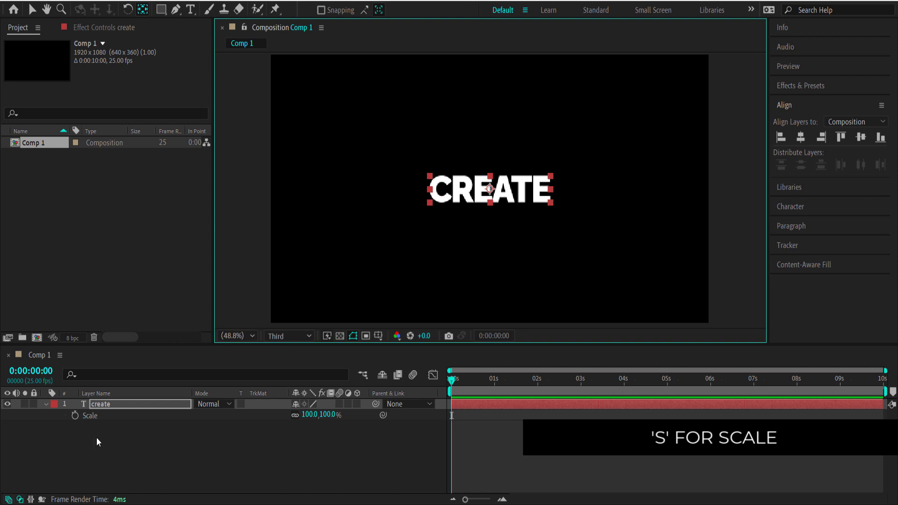
{"action": "key", "text": "shift+r"}
{"action": "left_click", "coordinate": [75, 426]}
{"action": "left_click_drag", "start_coordinate": [456, 377], "coordinate": [534, 379]}
{"action": "left_click_drag", "start_coordinate": [702, 369], "coordinate": [884, 378]}
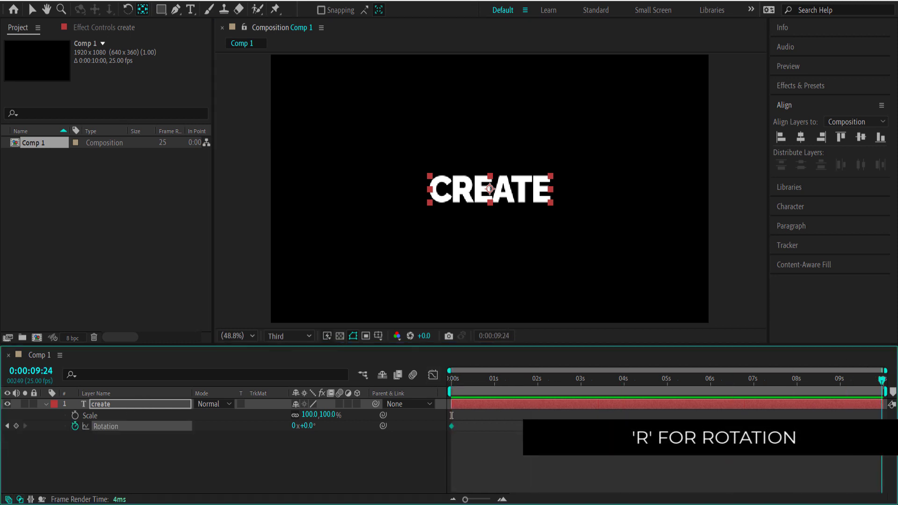
{"action": "left_click", "coordinate": [294, 427]}
{"action": "type", "text": "1"}
{"action": "key", "text": "Return"}
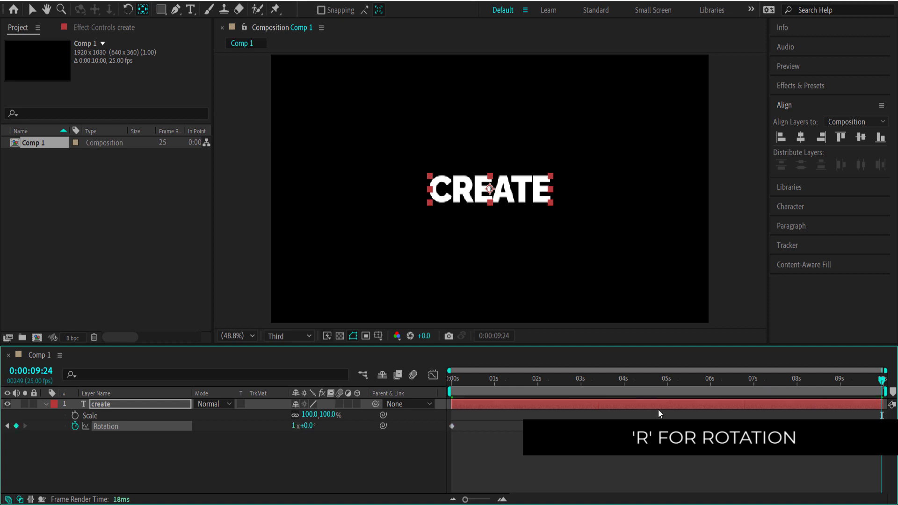
Step: Preview the text's rotation from the first frame and return the playhead to 0:00:00:00
{"action": "left_click_drag", "start_coordinate": [885, 381], "coordinate": [440, 393]}
{"action": "key", "text": "space"}
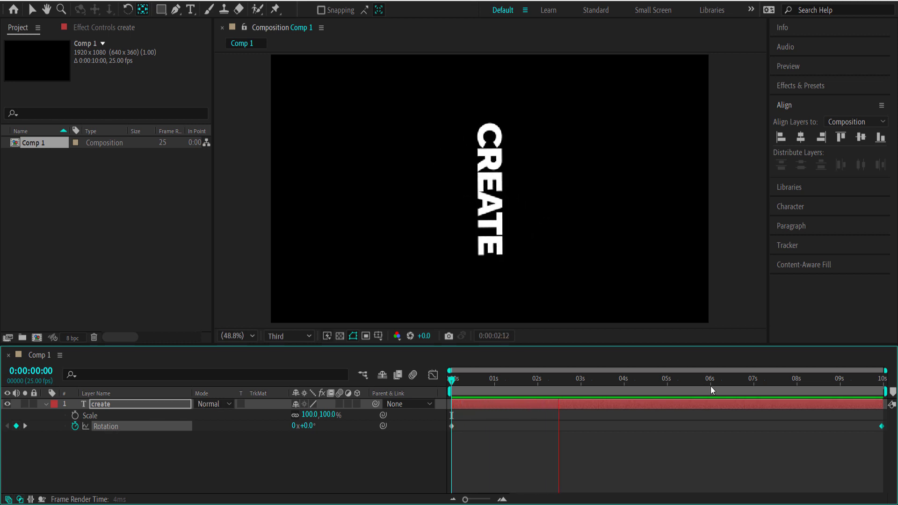
{"action": "left_click", "coordinate": [580, 380]}
{"action": "left_click_drag", "start_coordinate": [580, 381], "coordinate": [428, 383]}
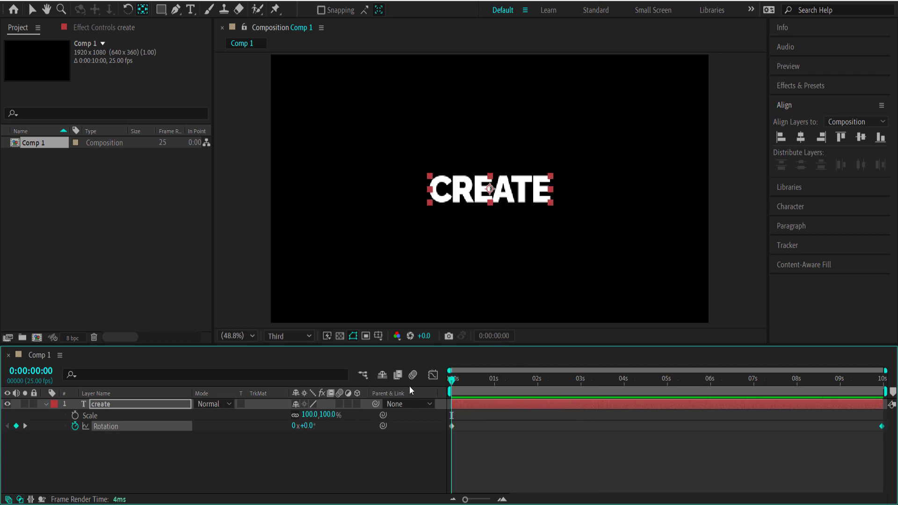
Step: Keyframe the text layer's Scale from 80% at the first frame to 170% at 0:00:09:24
{"action": "left_click", "coordinate": [75, 415]}
{"action": "left_click", "coordinate": [309, 415]}
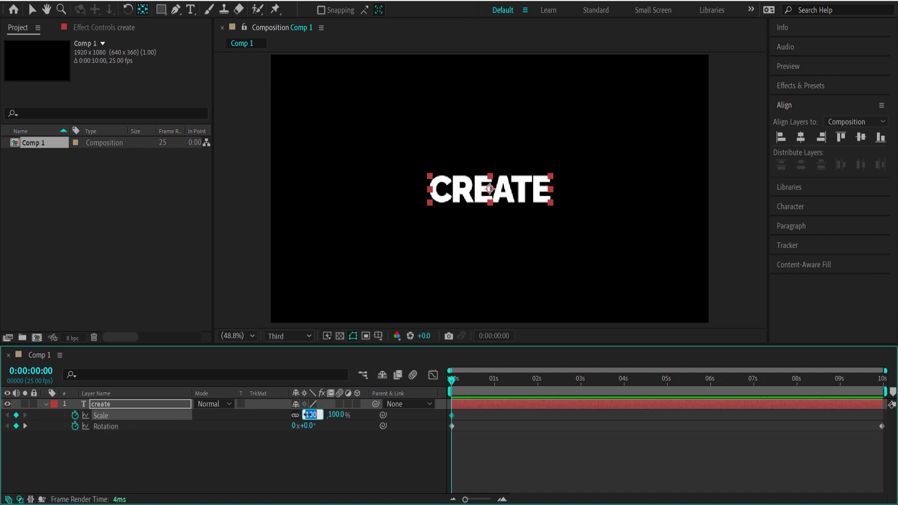
{"action": "type", "text": "80"}
{"action": "key", "text": "Return"}
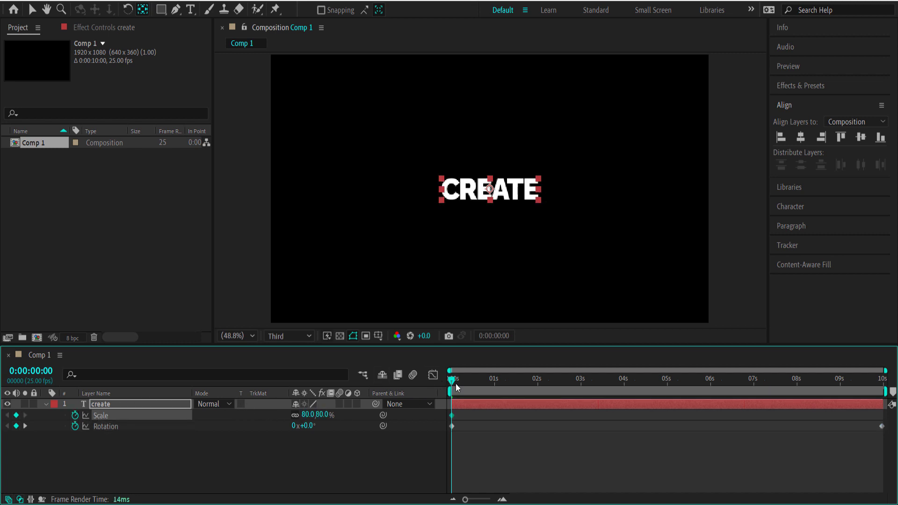
{"action": "left_click_drag", "start_coordinate": [520, 378], "coordinate": [885, 378]}
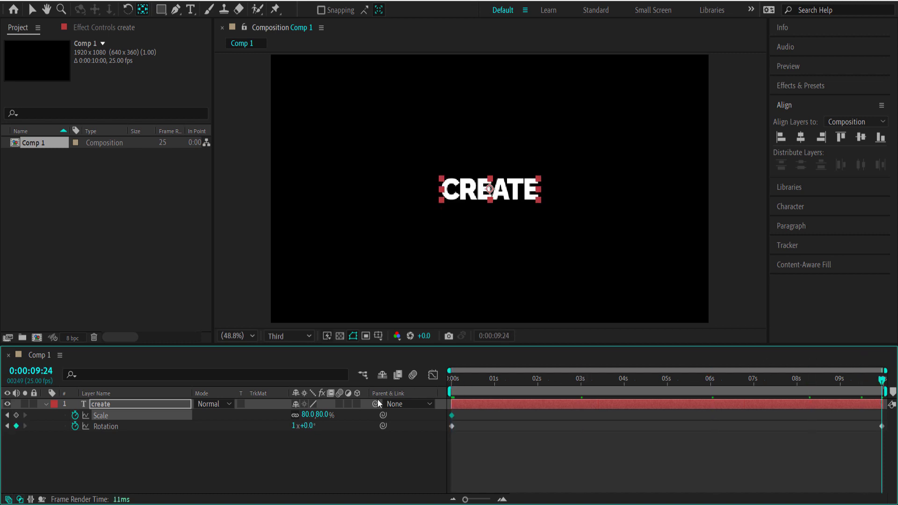
{"action": "left_click", "coordinate": [306, 414]}
{"action": "type", "text": "170"}
{"action": "key", "text": "Return"}
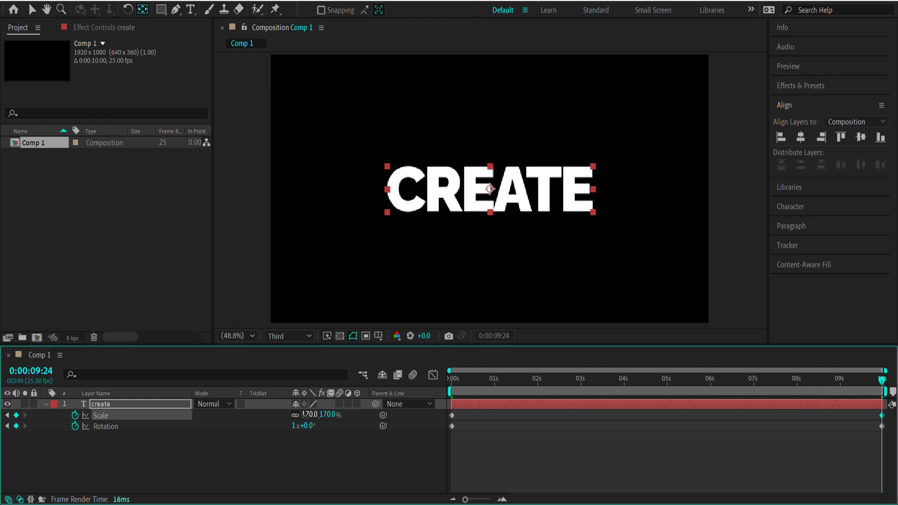
Step: Apply Easy Ease to all Scale and Rotation keyframes of the text layer and scrub to the last frame
{"action": "left_click_drag", "start_coordinate": [863, 381], "coordinate": [773, 388]}
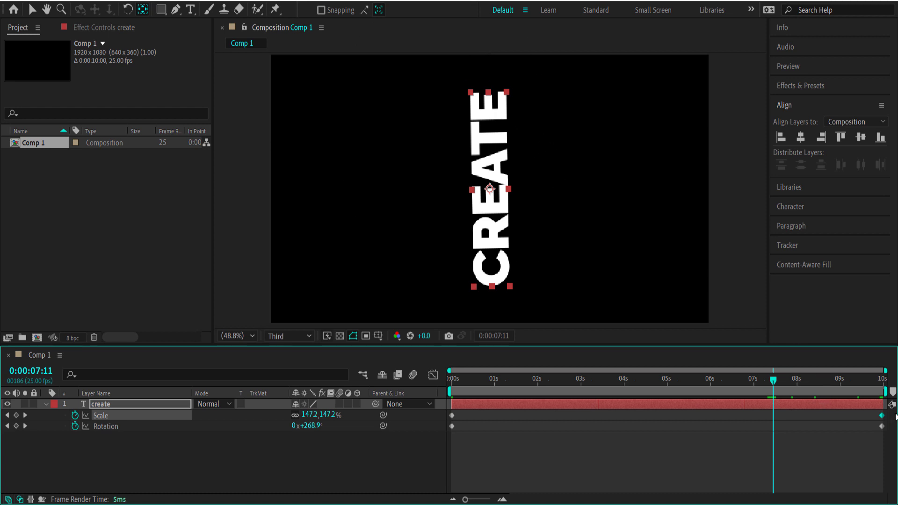
{"action": "left_click", "coordinate": [882, 427], "text": "shift"}
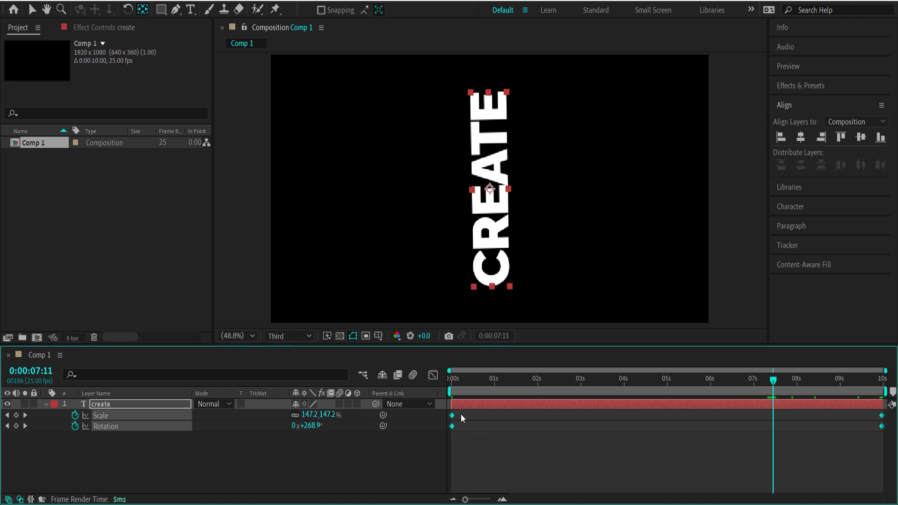
{"action": "right_click", "coordinate": [453, 426]}
{"action": "mouse_move", "coordinate": [579, 418]}
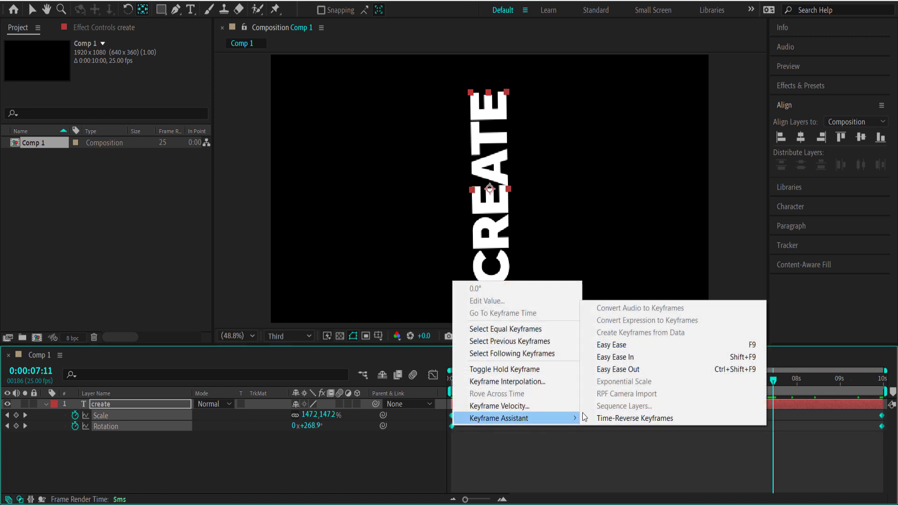
{"action": "left_click", "coordinate": [653, 347]}
{"action": "left_click", "coordinate": [777, 380]}
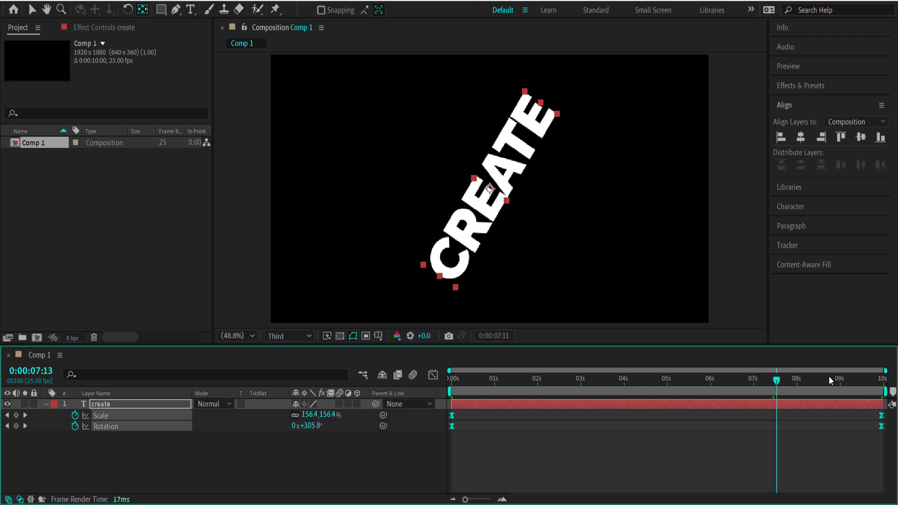
{"action": "left_click_drag", "start_coordinate": [831, 380], "coordinate": [895, 378]}
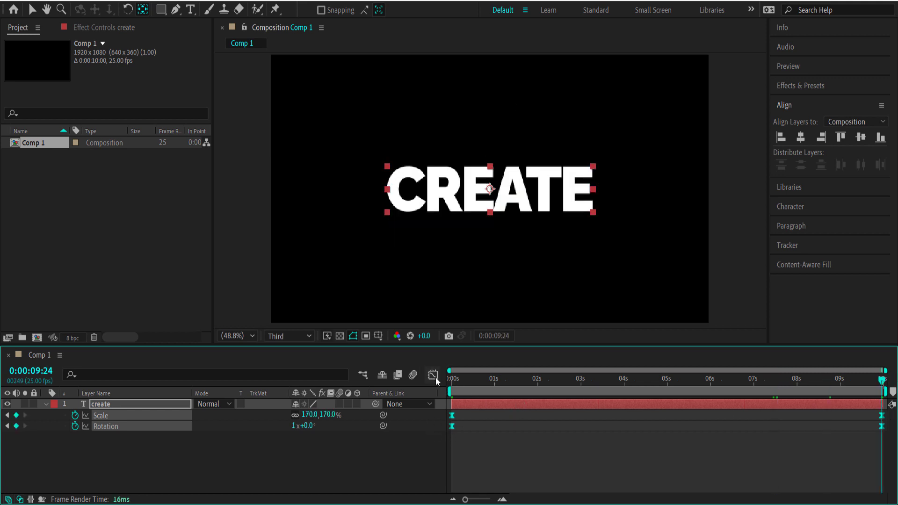
Step: Open the speed graph for Scale and Rotation and extend the start keyframes' influence handles to about 3.5 s
{"action": "left_click", "coordinate": [434, 376]}
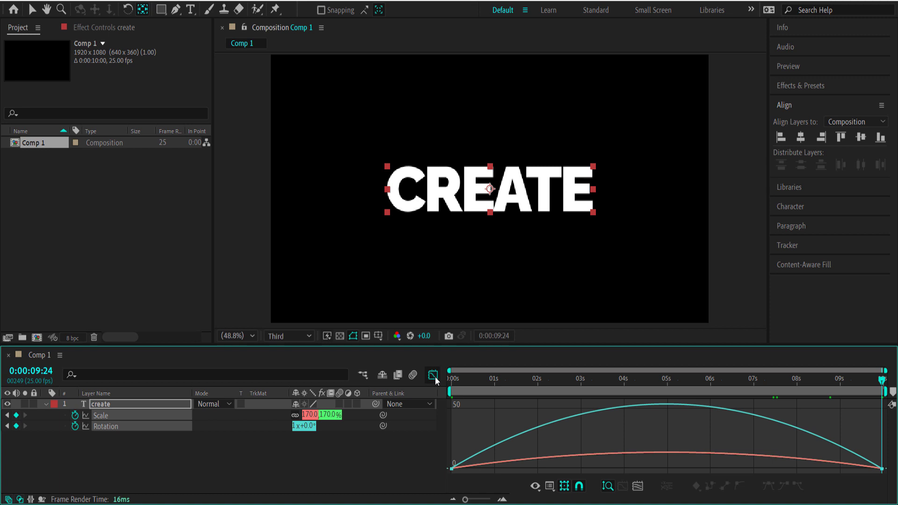
{"action": "left_click", "coordinate": [550, 486]}
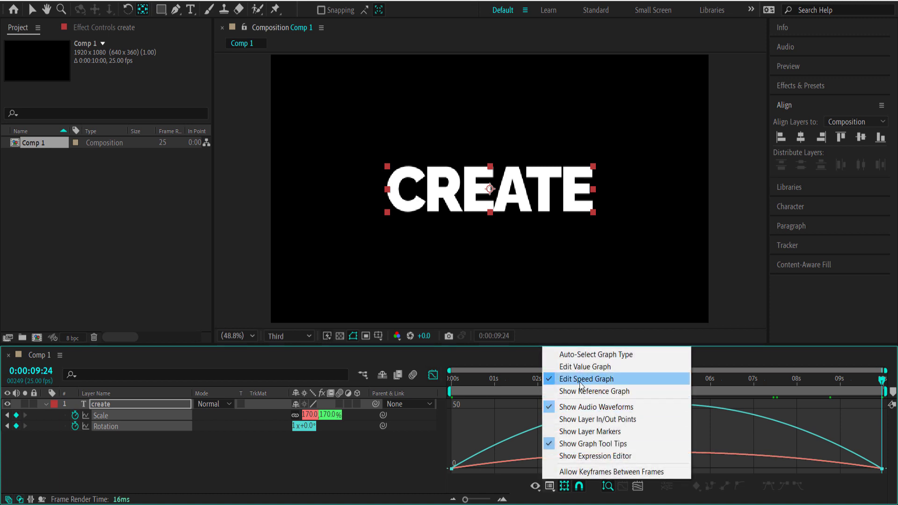
{"action": "left_click", "coordinate": [476, 433]}
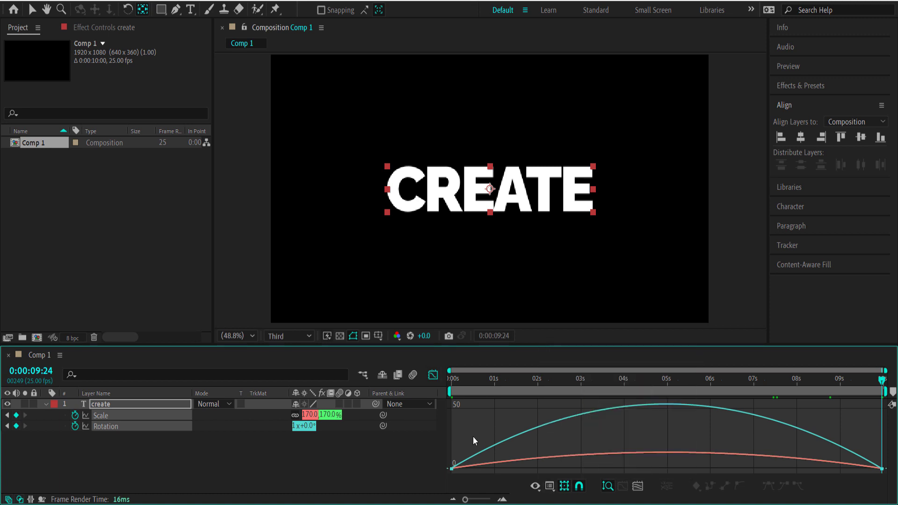
{"action": "left_click_drag", "start_coordinate": [473, 436], "coordinate": [448, 470]}
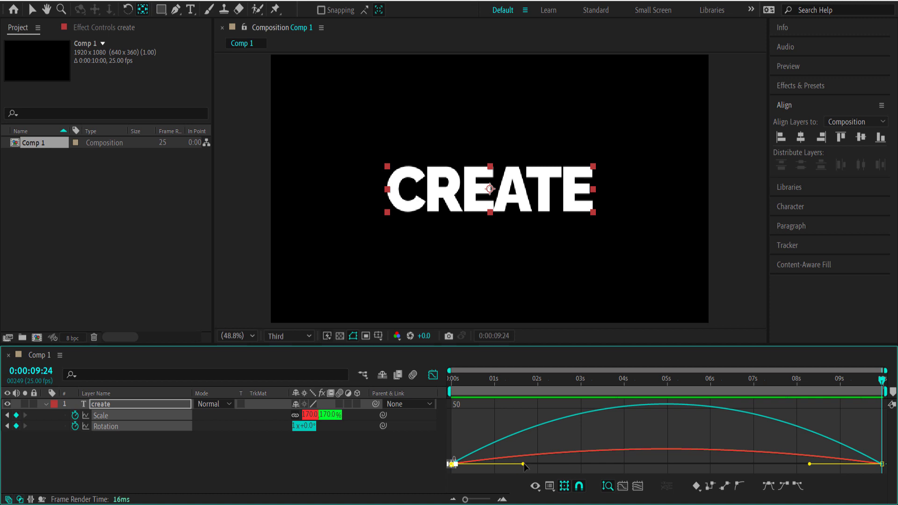
{"action": "left_click_drag", "start_coordinate": [524, 465], "coordinate": [600, 463]}
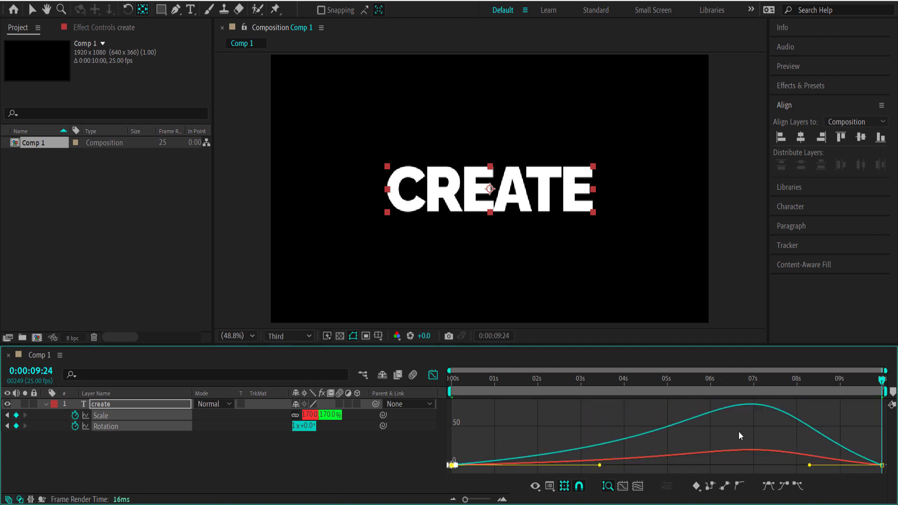
Step: Pull the end keyframes' Scale and Rotation speed handles back to about 5.9 s, fine-tune the start handles, and close the graph editor
{"action": "left_click_drag", "start_coordinate": [870, 443], "coordinate": [884, 475]}
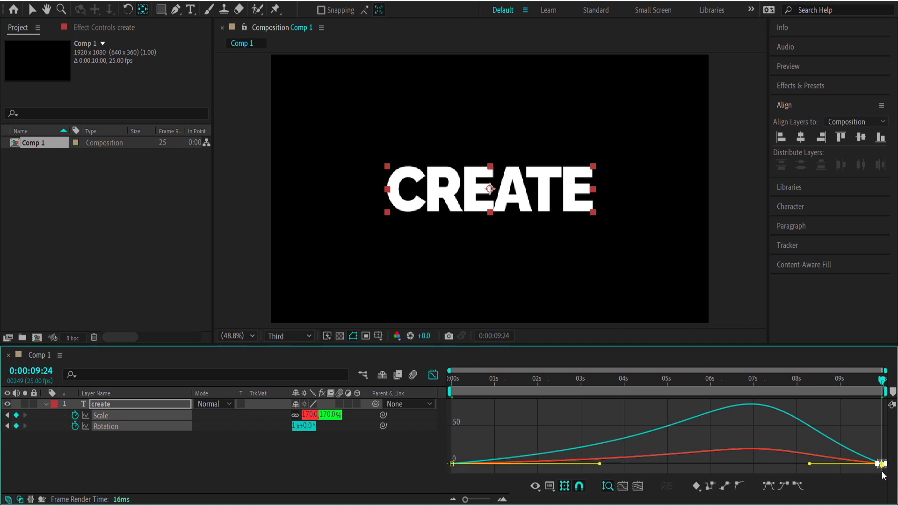
{"action": "left_click_drag", "start_coordinate": [809, 468], "coordinate": [704, 468]}
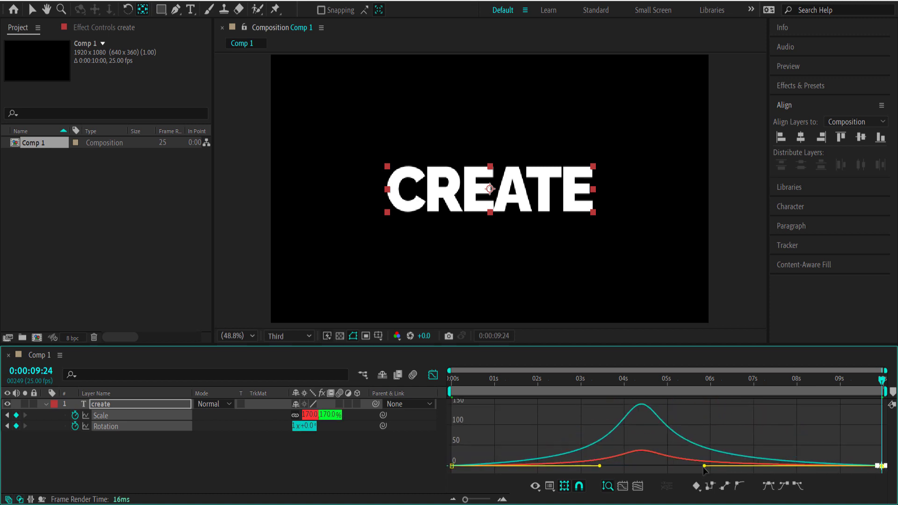
{"action": "left_click", "coordinate": [602, 468]}
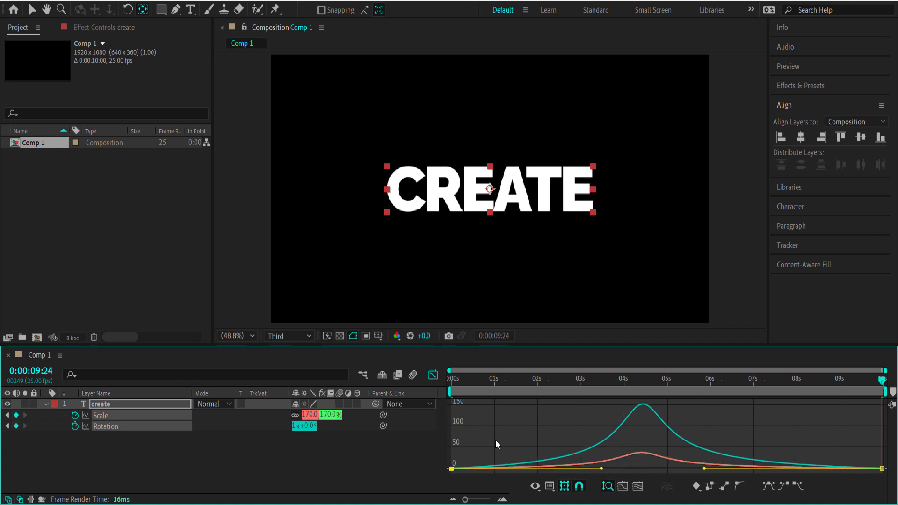
{"action": "left_click_drag", "start_coordinate": [490, 442], "coordinate": [445, 470]}
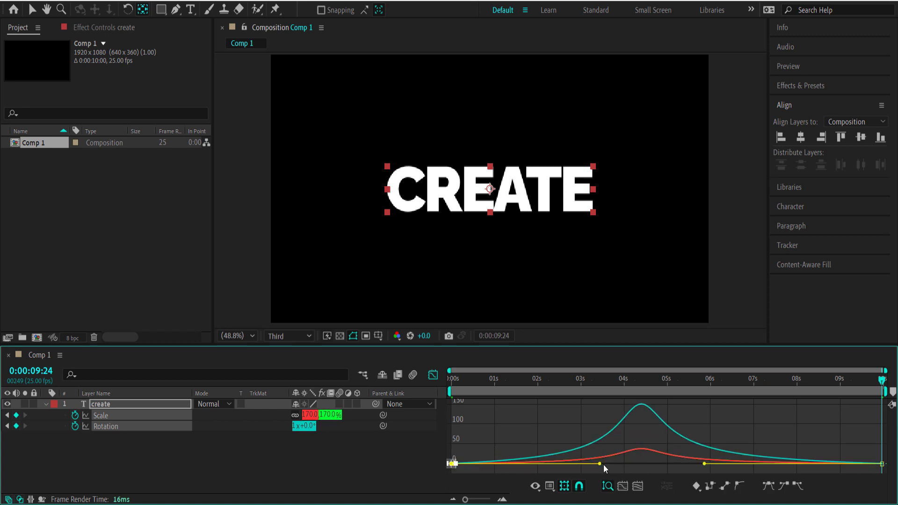
{"action": "left_click_drag", "start_coordinate": [604, 465], "coordinate": [606, 465]}
{"action": "left_click", "coordinate": [433, 375]}
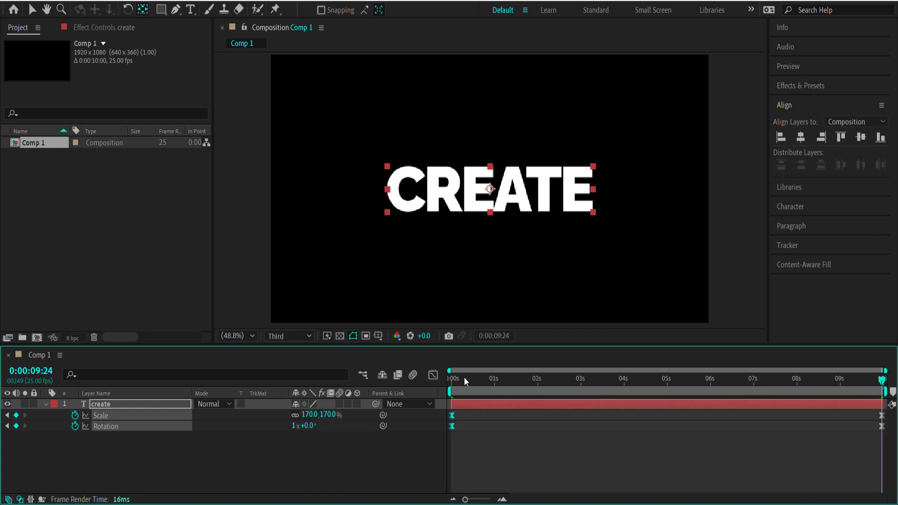
Step: Preview the eased scale and rotation animation from near the start of the composition
{"action": "left_click", "coordinate": [458, 383]}
{"action": "key", "text": "space"}
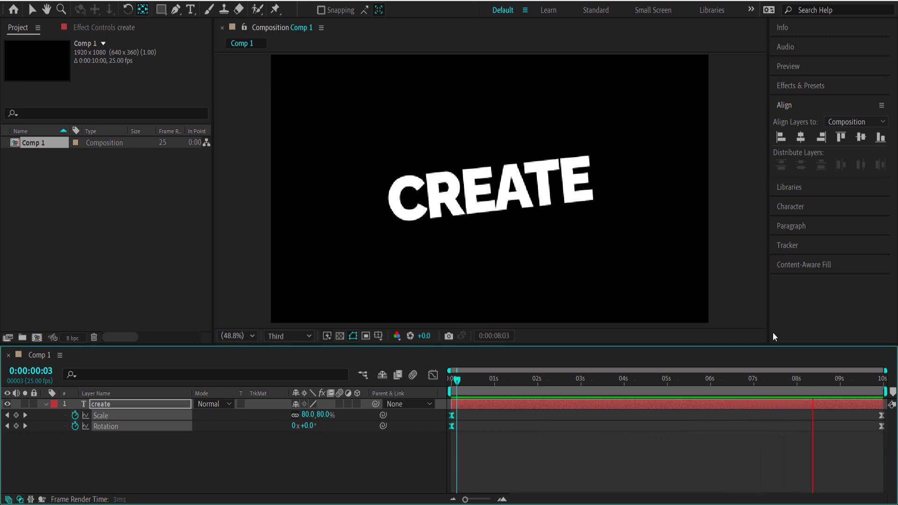
{"action": "key", "text": "space"}
Step: Apply the gg_MotionTypeLite preset to the create text layer
{"action": "left_click", "coordinate": [159, 417]}
{"action": "left_click", "coordinate": [115, 403]}
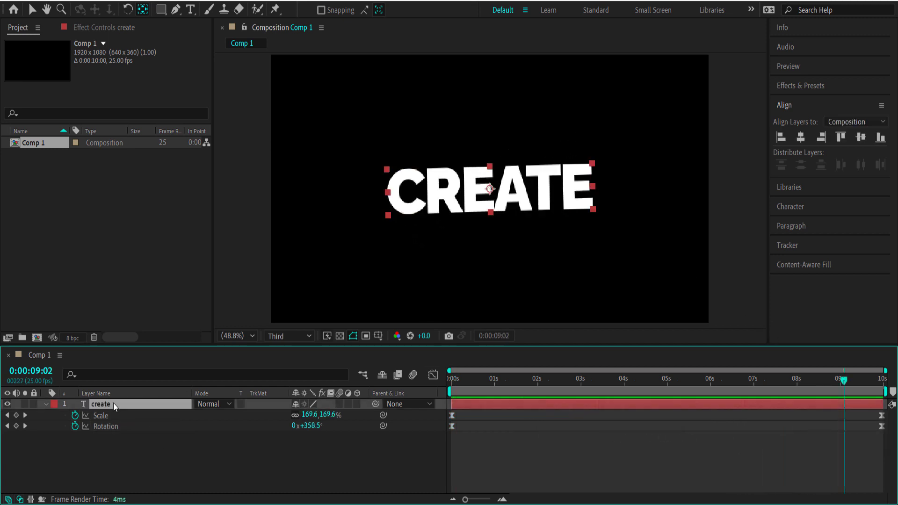
{"action": "key", "text": "ctrl+space"}
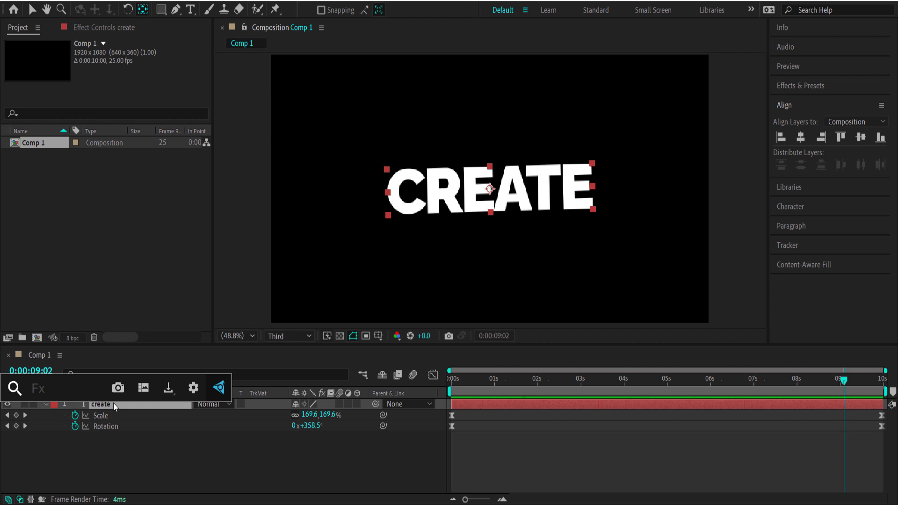
{"action": "type", "text": "motion"}
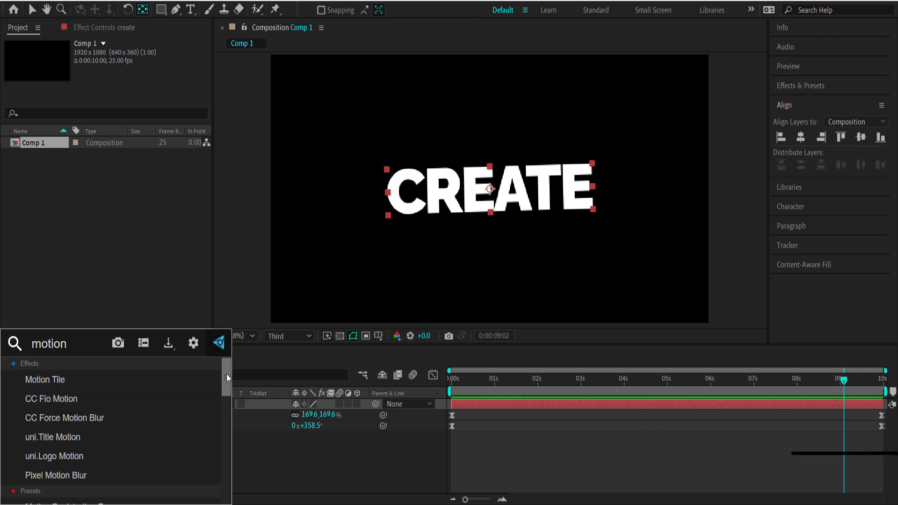
{"action": "left_click_drag", "start_coordinate": [226, 374], "coordinate": [231, 456]}
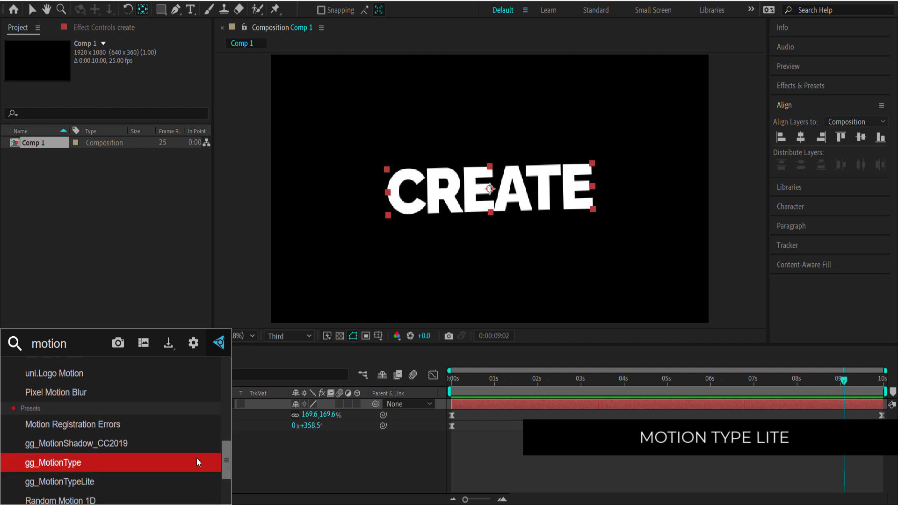
{"action": "left_click", "coordinate": [77, 485]}
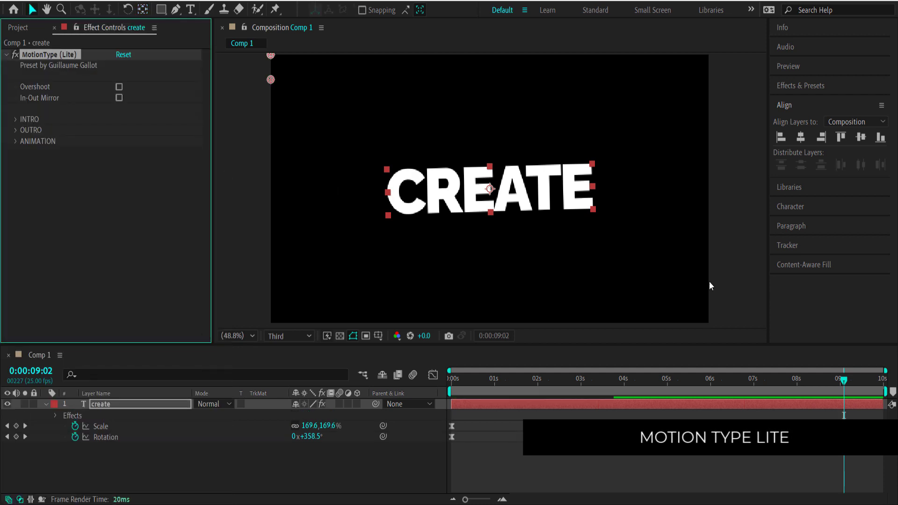
Step: Preview the MotionType (Lite) animation from the first frame, scrub to 0:00:09:24, and expand the effect's ANIMATION settings
{"action": "left_click", "coordinate": [451, 391]}
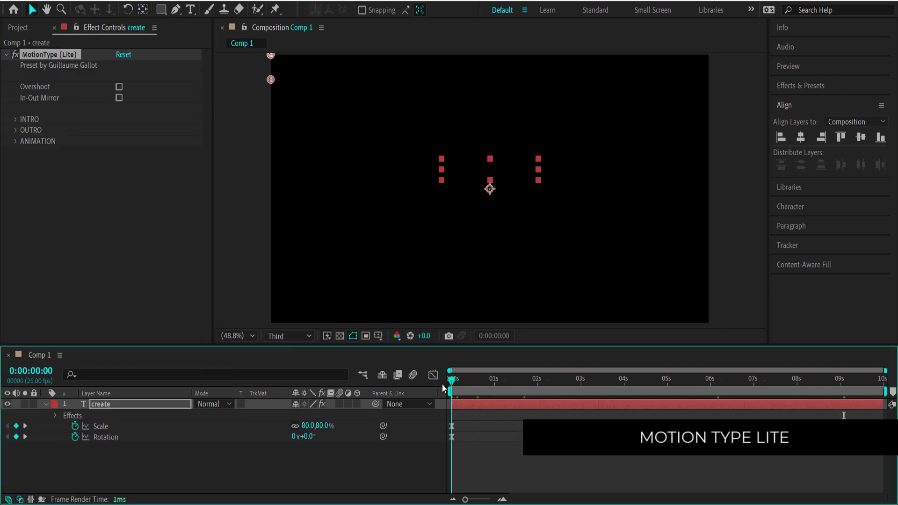
{"action": "key", "text": "space"}
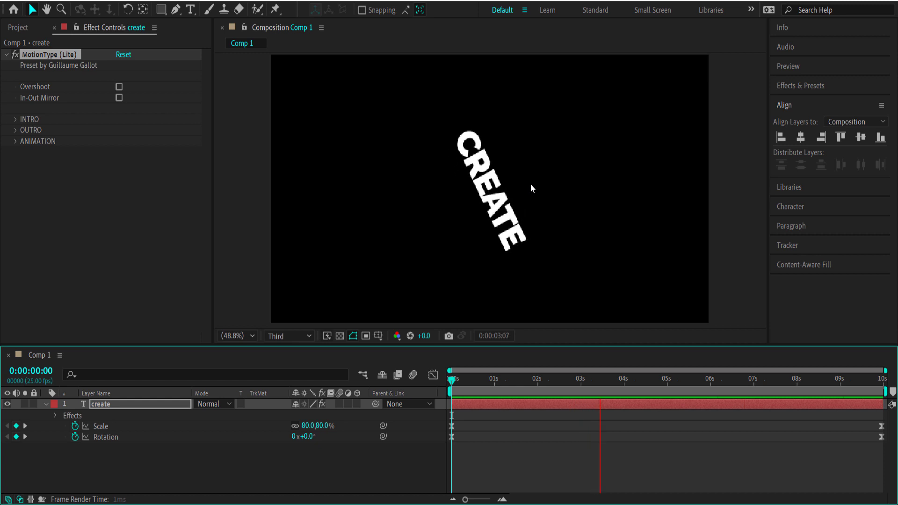
{"action": "key", "text": "space"}
{"action": "left_click_drag", "start_coordinate": [777, 381], "coordinate": [888, 372]}
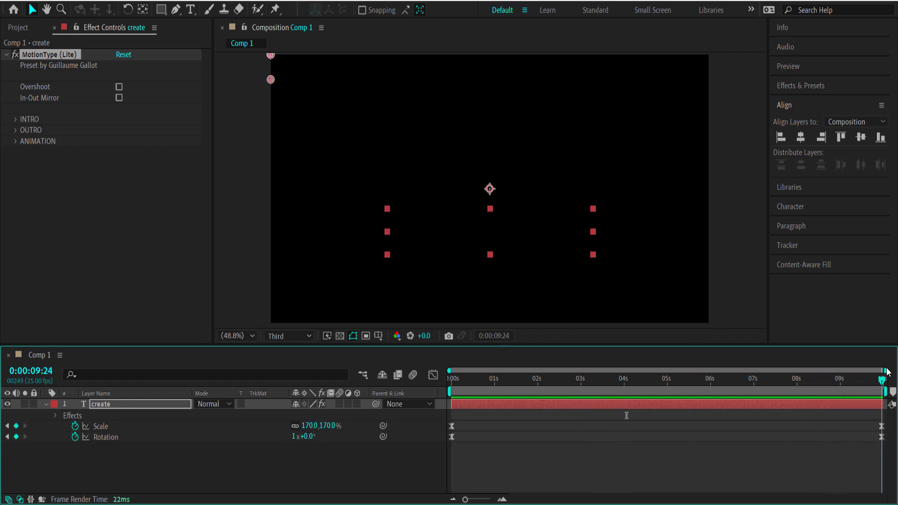
{"action": "left_click", "coordinate": [16, 140]}
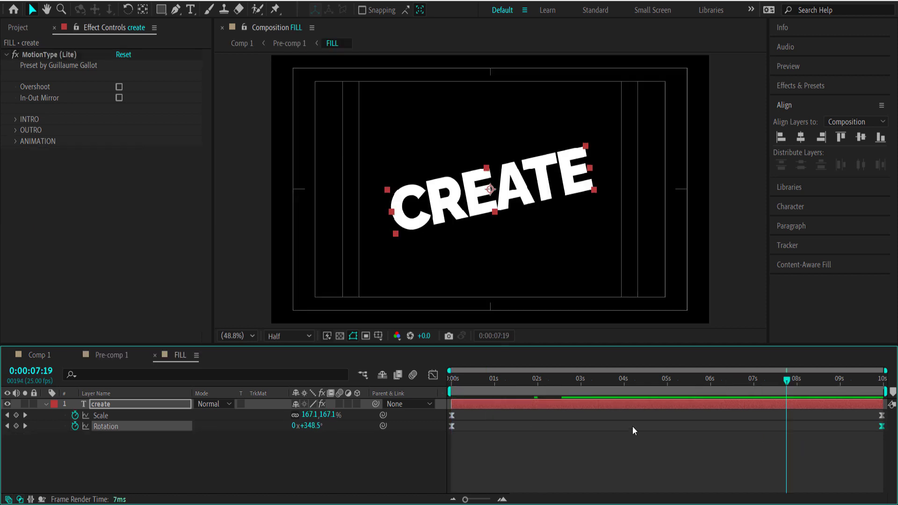
Step: In the FILL composition, move the create layer's end Rotation keyframe to about 8 s and scrub through to the end
{"action": "left_click_drag", "start_coordinate": [788, 384], "coordinate": [779, 384]}
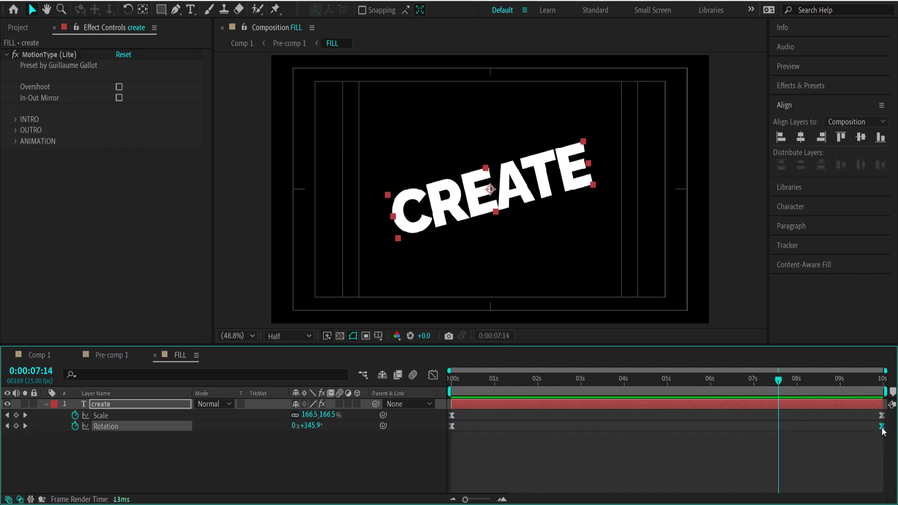
{"action": "left_click_drag", "start_coordinate": [882, 426], "coordinate": [797, 426]}
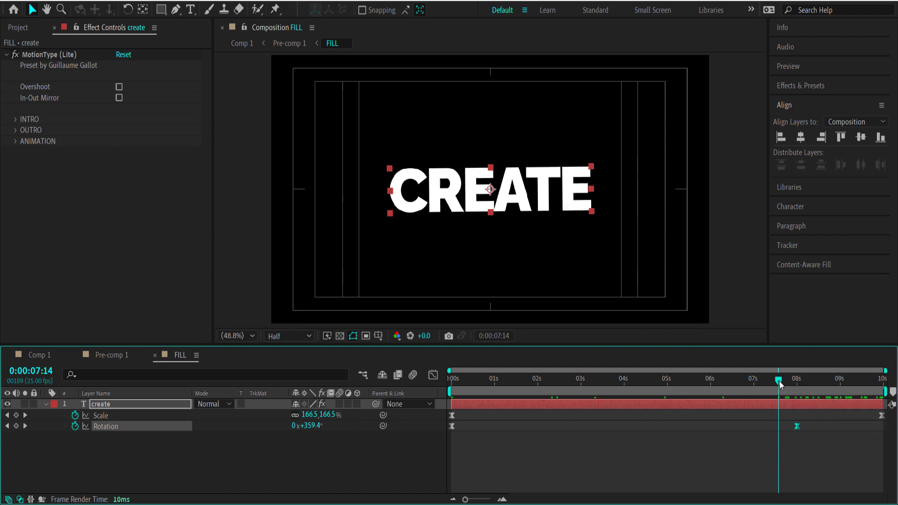
{"action": "left_click_drag", "start_coordinate": [779, 380], "coordinate": [894, 384]}
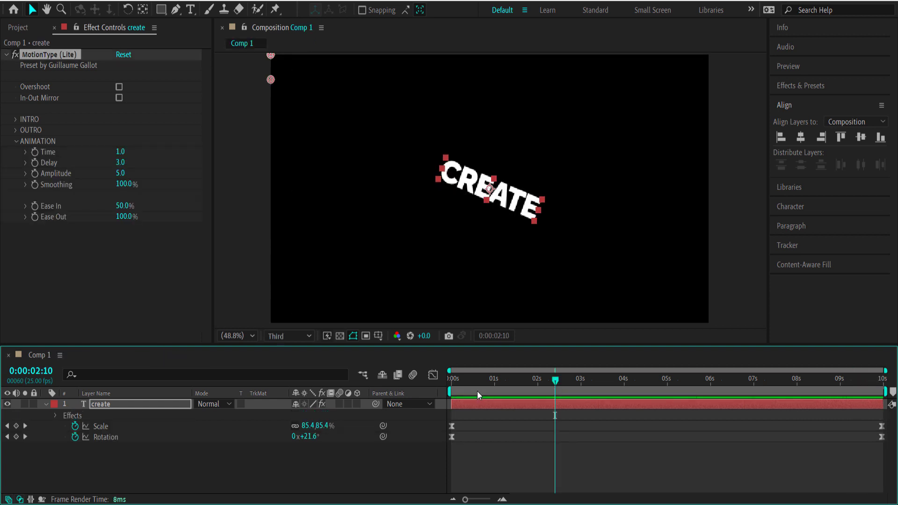
Step: Pre-compose the create text layer as FILL, moving all attributes into the new composition
{"action": "left_click", "coordinate": [67, 484]}
{"action": "left_click", "coordinate": [98, 404]}
{"action": "right_click", "coordinate": [104, 404]}
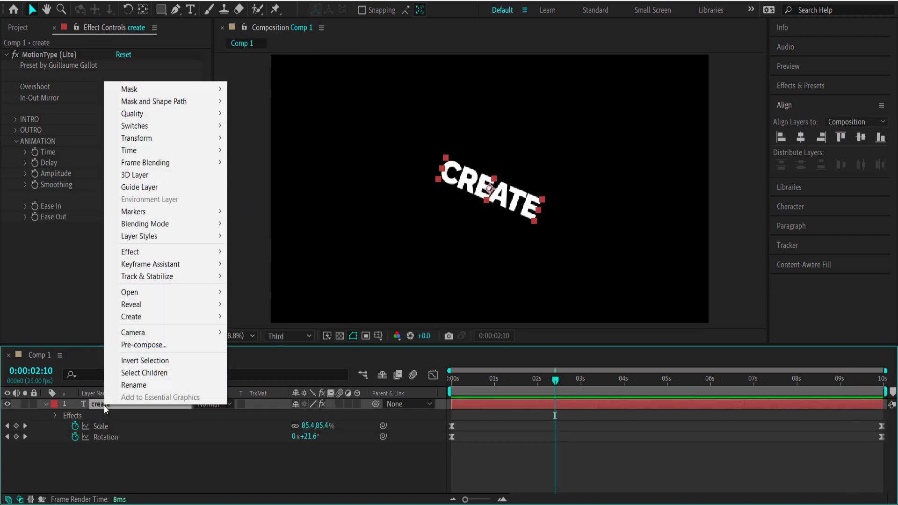
{"action": "left_click", "coordinate": [159, 345]}
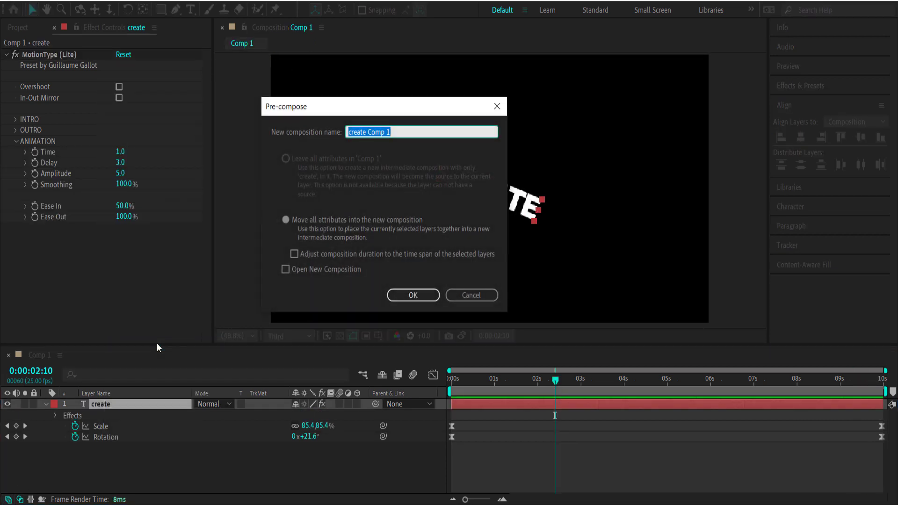
{"action": "type", "text": "FILL"}
{"action": "key", "text": "Return"}
Step: Duplicate the FILL layer and rename the lower copy TRAIL
{"action": "left_click", "coordinate": [131, 408]}
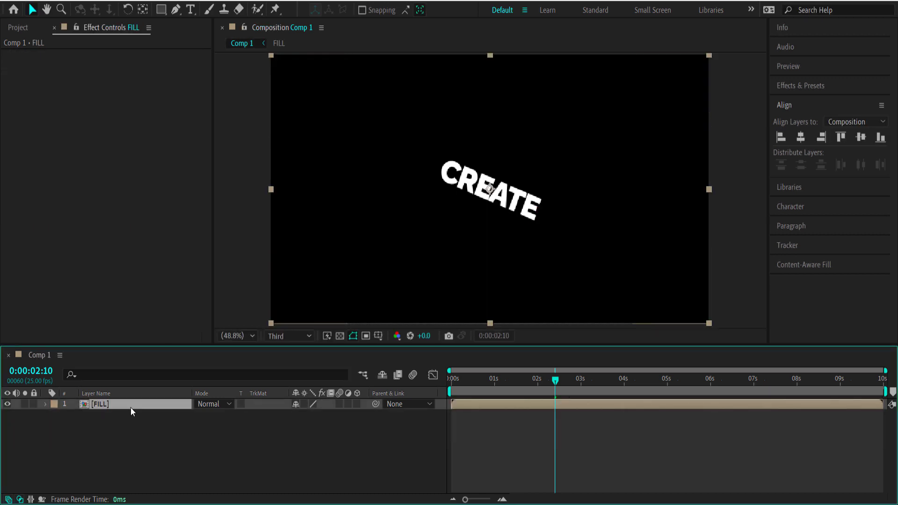
{"action": "key", "text": "ctrl+d"}
{"action": "key", "text": "Return"}
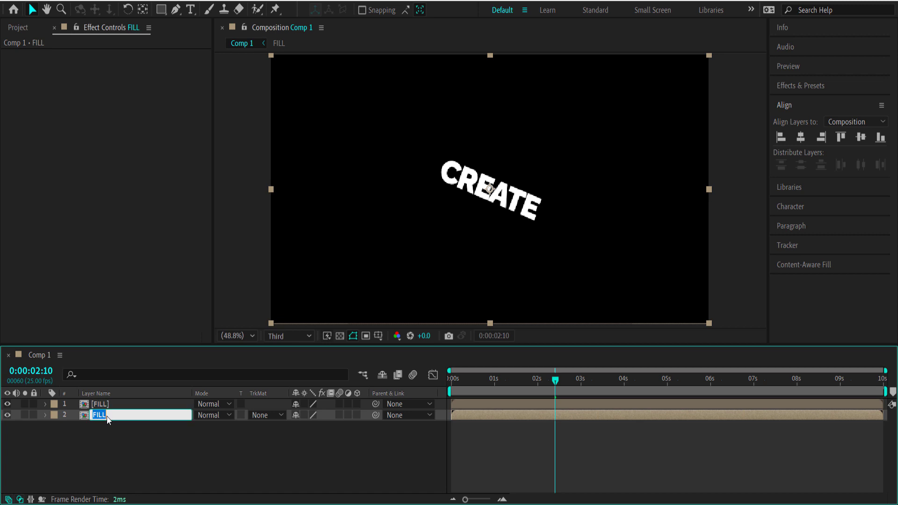
{"action": "type", "text": "TRAIL"}
{"action": "key", "text": "Return"}
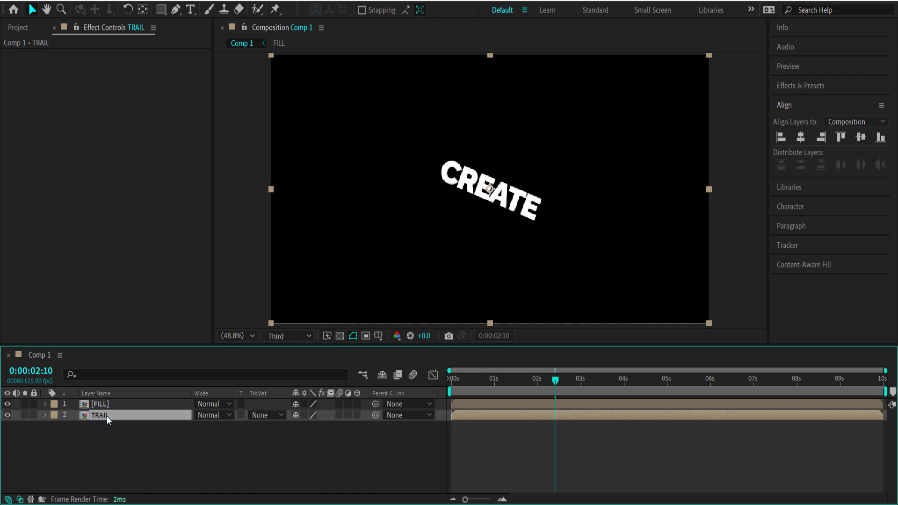
Step: Apply the Echo effect to the TRAIL layer
{"action": "key", "text": "ctrl+space"}
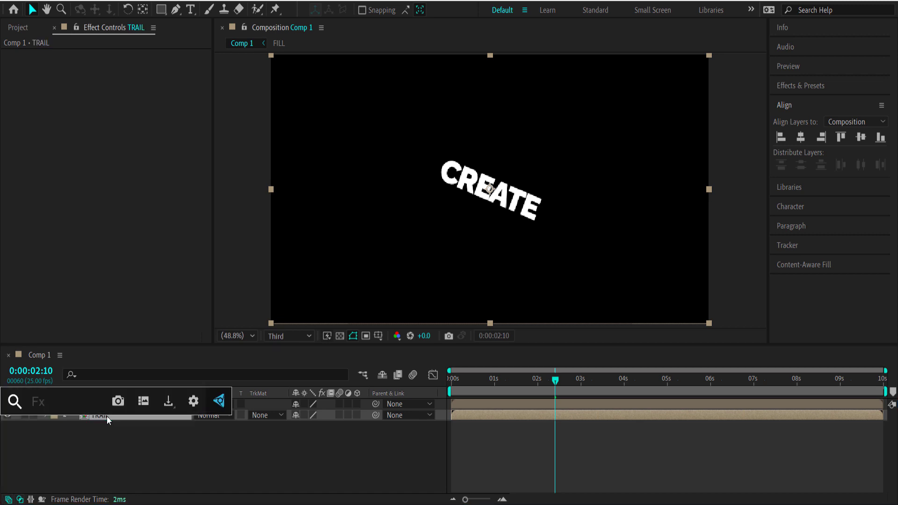
{"action": "type", "text": "s"}
{"action": "key", "text": "BackSpace"}
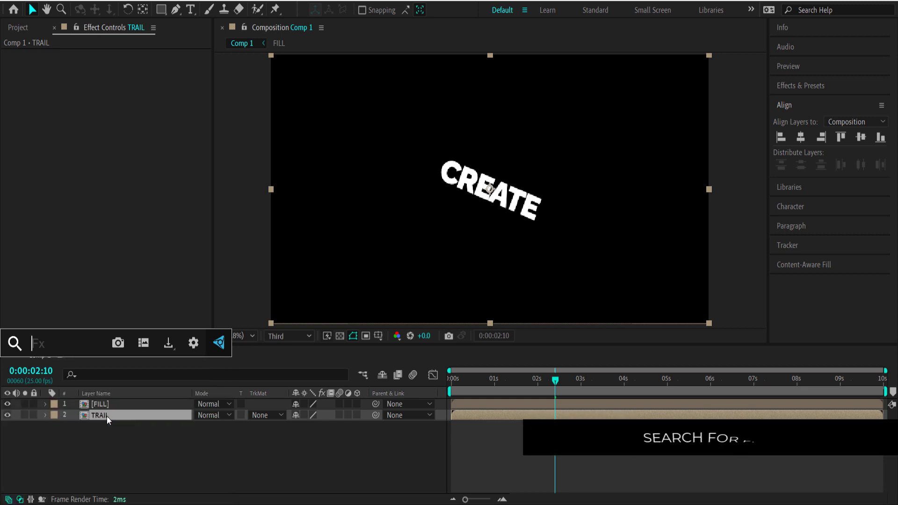
{"action": "type", "text": "echo"}
{"action": "key", "text": "Return"}
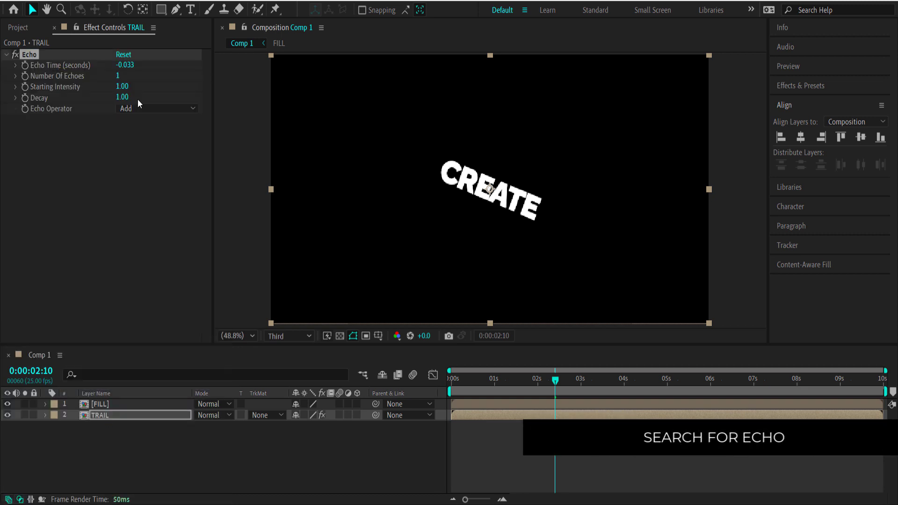
Step: Set the Echo effect's Echo Time to -0.005 seconds, Number Of Echoes to 50 and Decay to 0.94
{"action": "left_click", "coordinate": [123, 66]}
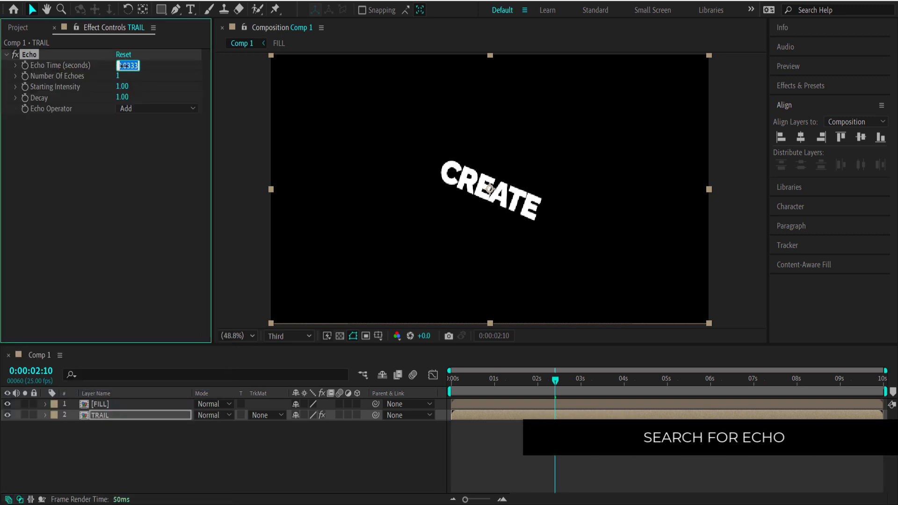
{"action": "key", "text": "BackSpace"}
{"action": "type", "text": "-0."}
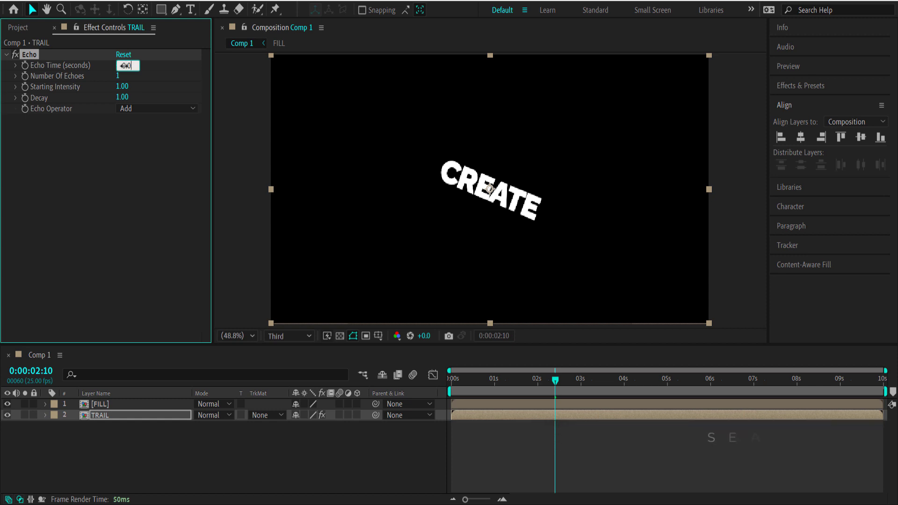
{"action": "type", "text": "005"}
{"action": "key", "text": "Return"}
{"action": "left_click", "coordinate": [120, 76]}
{"action": "type", "text": "30"}
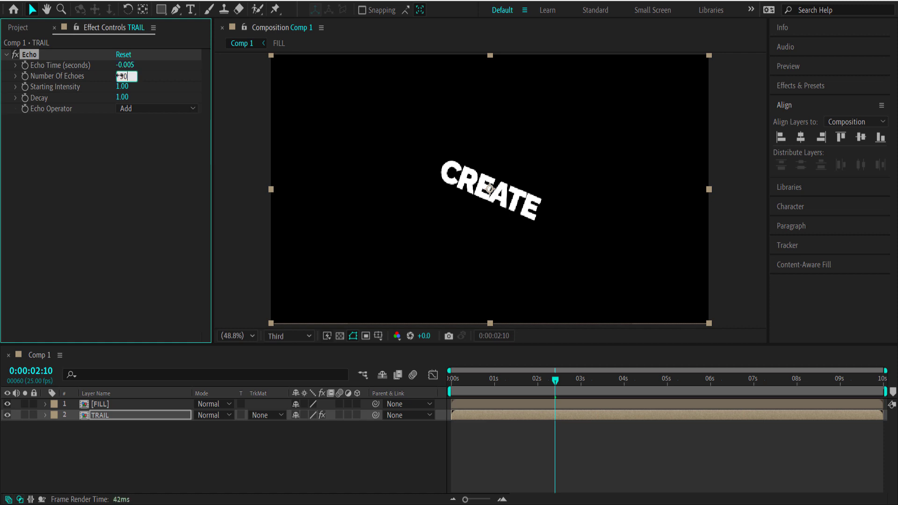
{"action": "key", "text": "Return"}
{"action": "left_click", "coordinate": [120, 98]}
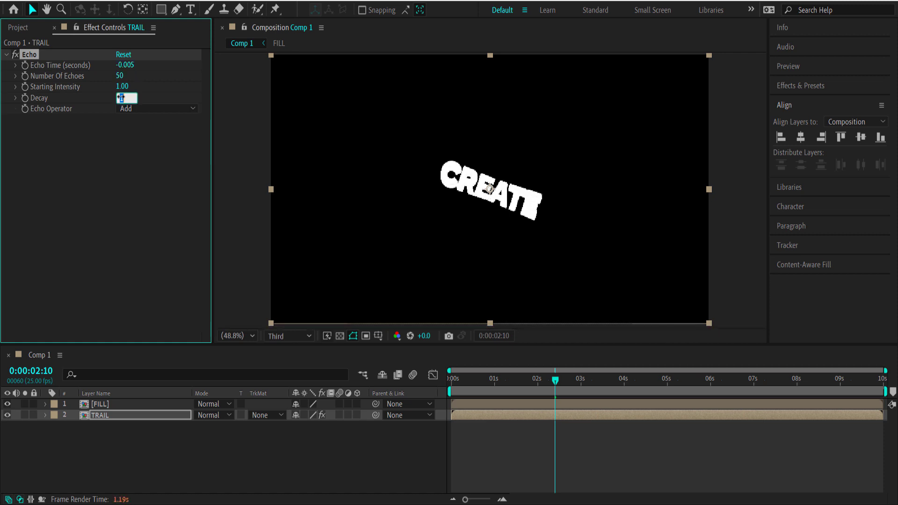
{"action": "type", "text": "0.94"}
{"action": "key", "text": "Return"}
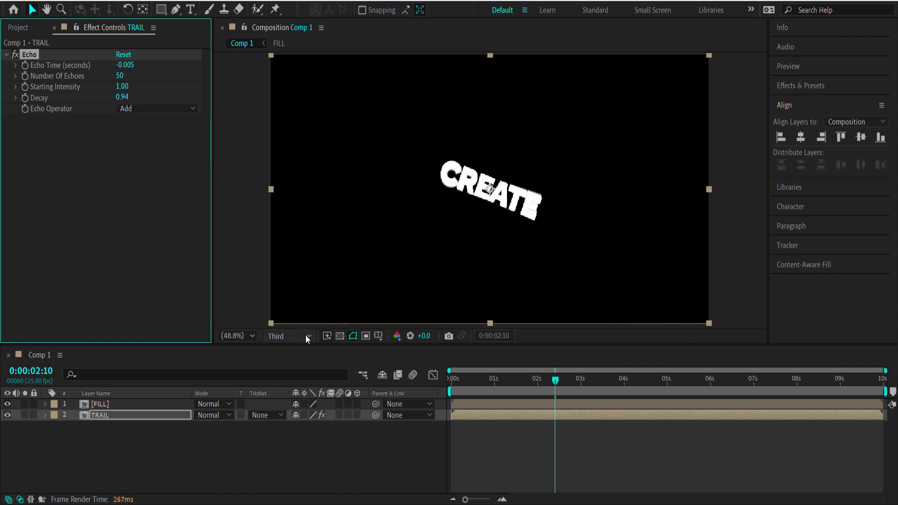
Step: Keep the preview resolution at Third and briefly play the echo trail up to 0:00:02:24
{"action": "left_click", "coordinate": [308, 336]}
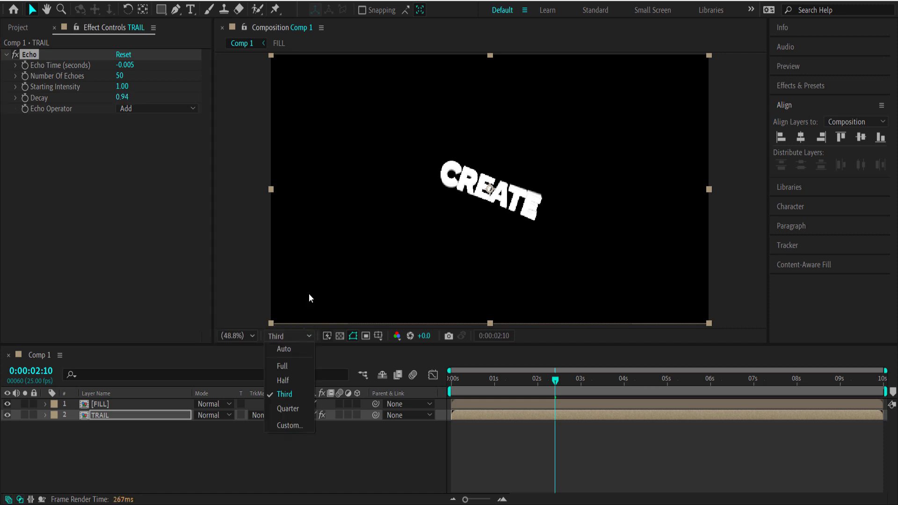
{"action": "left_click", "coordinate": [290, 395]}
{"action": "key", "text": "space"}
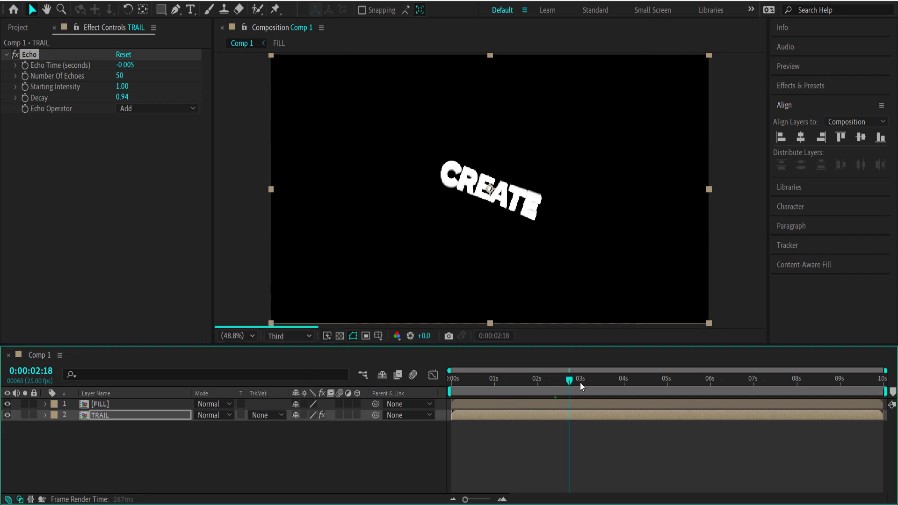
{"action": "key", "text": "space"}
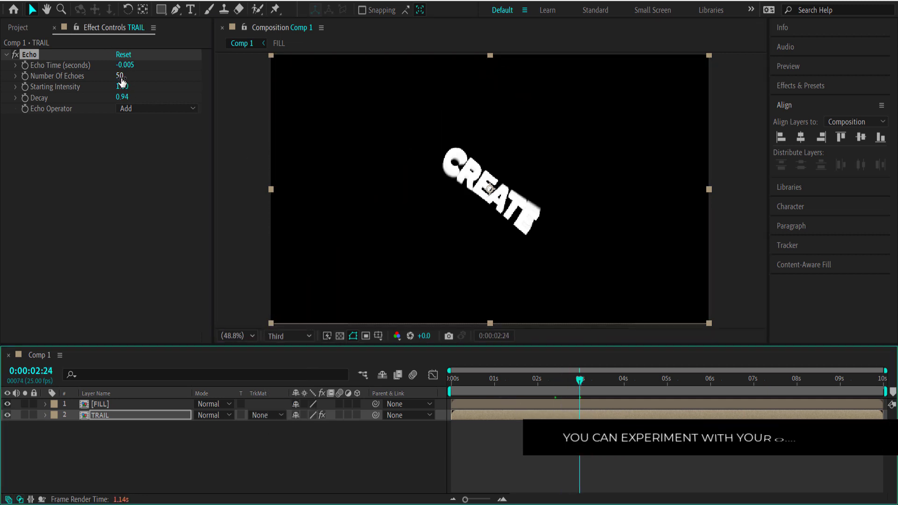
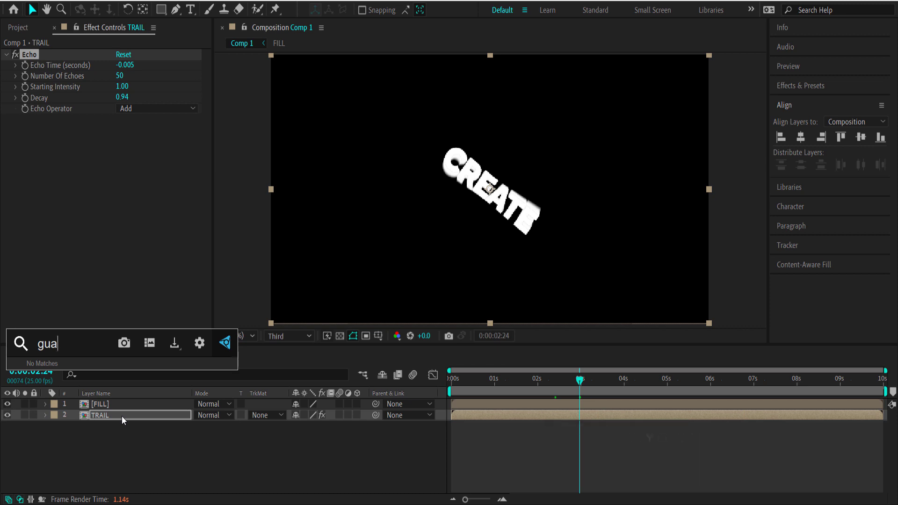
Step: Apply Gaussian Blur to the TRAIL layer and set its Blurriness to 10
{"action": "type", "text": "a"}
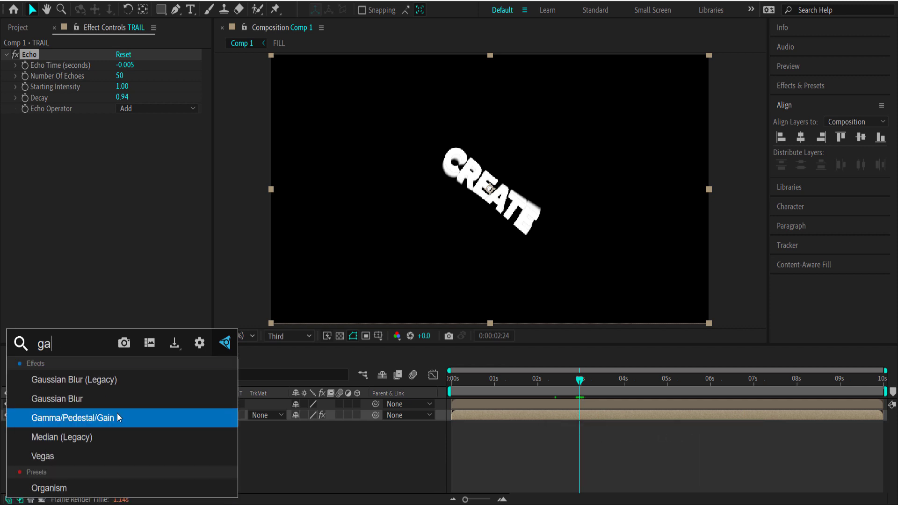
{"action": "left_click", "coordinate": [106, 400]}
{"action": "left_click", "coordinate": [121, 131]}
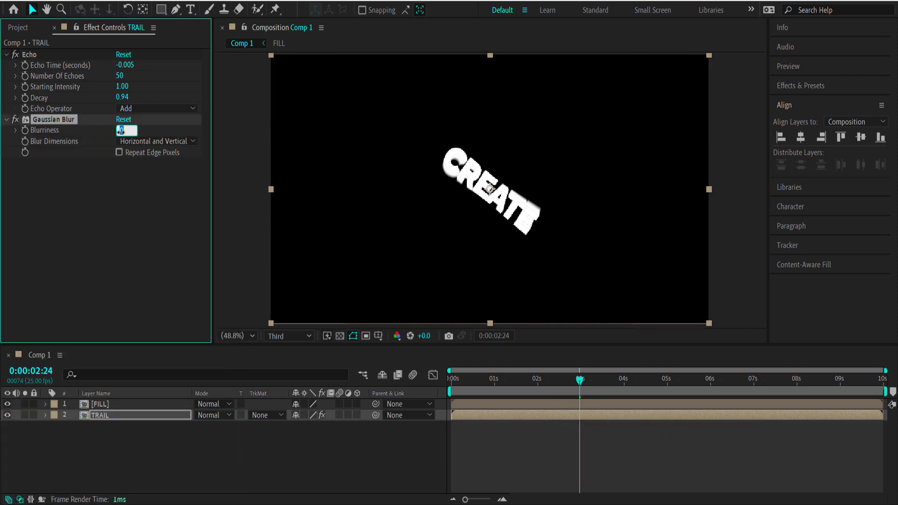
{"action": "type", "text": "10"}
{"action": "key", "text": "Return"}
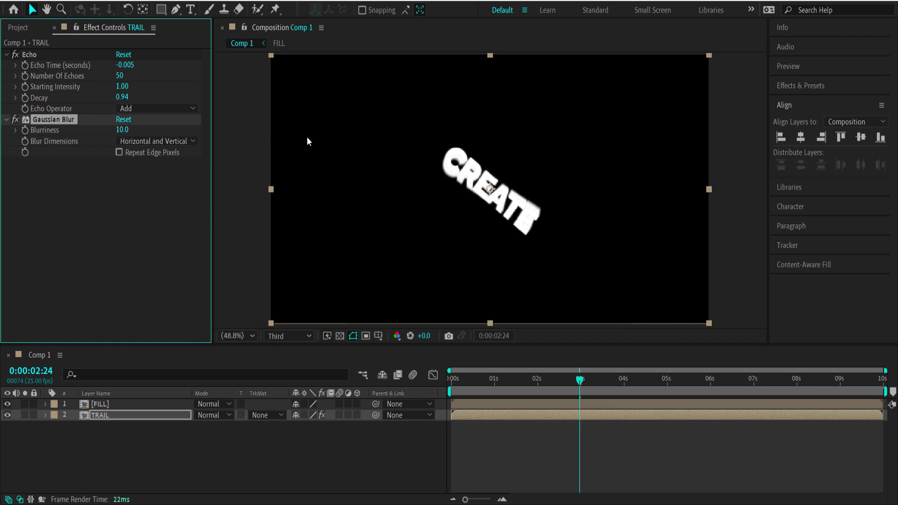
Step: Apply the Colorama effect to the TRAIL layer and move the current time to 0:00:03:05
{"action": "key", "text": "ctrl+space"}
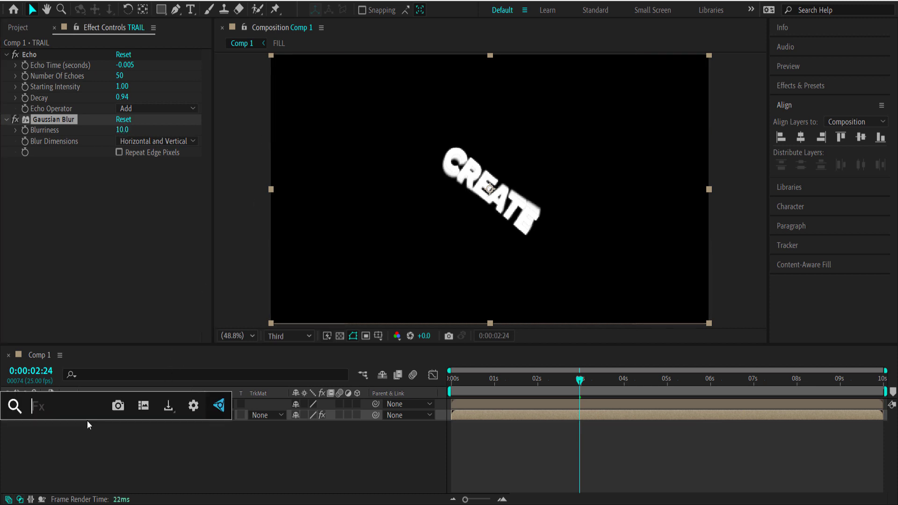
{"action": "type", "text": "colo"}
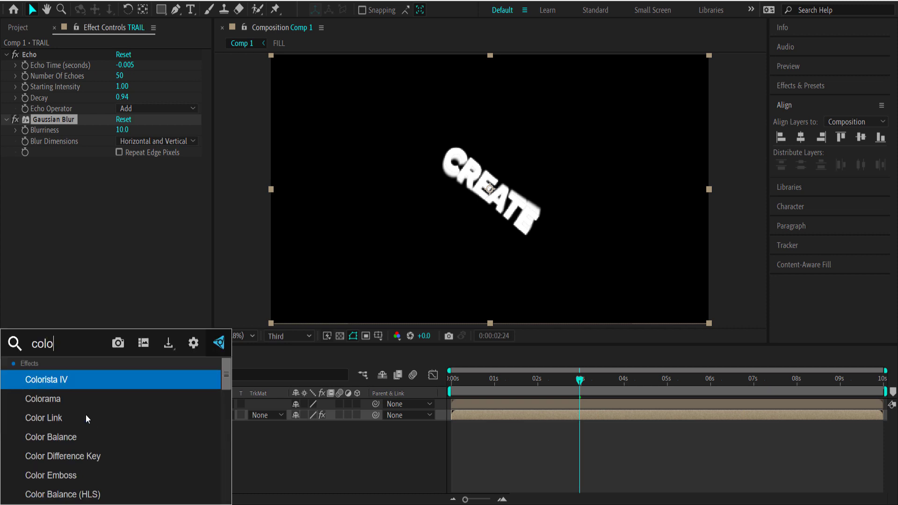
{"action": "key", "text": "Escape"}
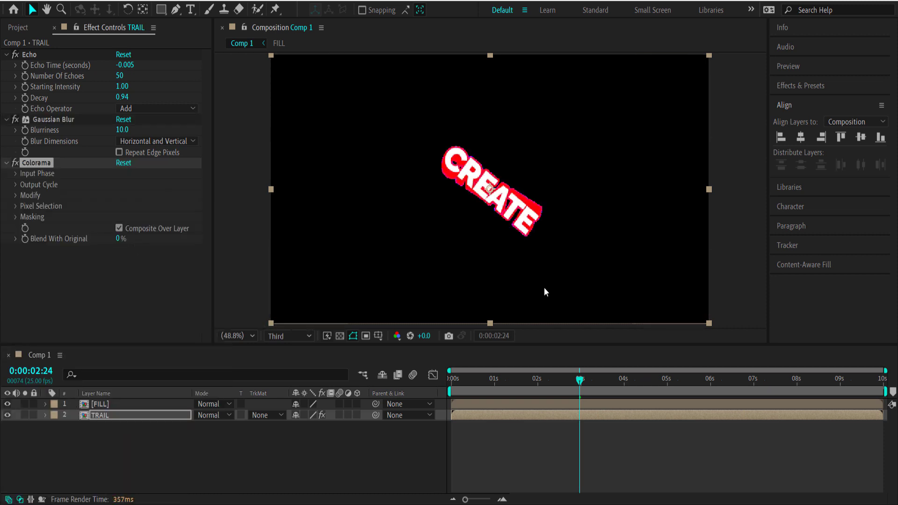
{"action": "left_click_drag", "start_coordinate": [579, 380], "coordinate": [589, 384]}
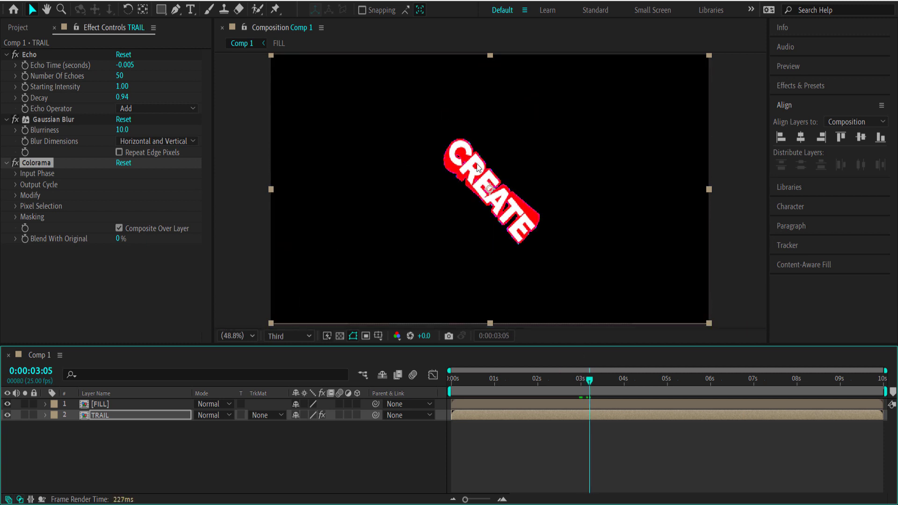
Step: Set Colorama's input phase to be taken from Alpha
{"action": "left_click", "coordinate": [15, 174]}
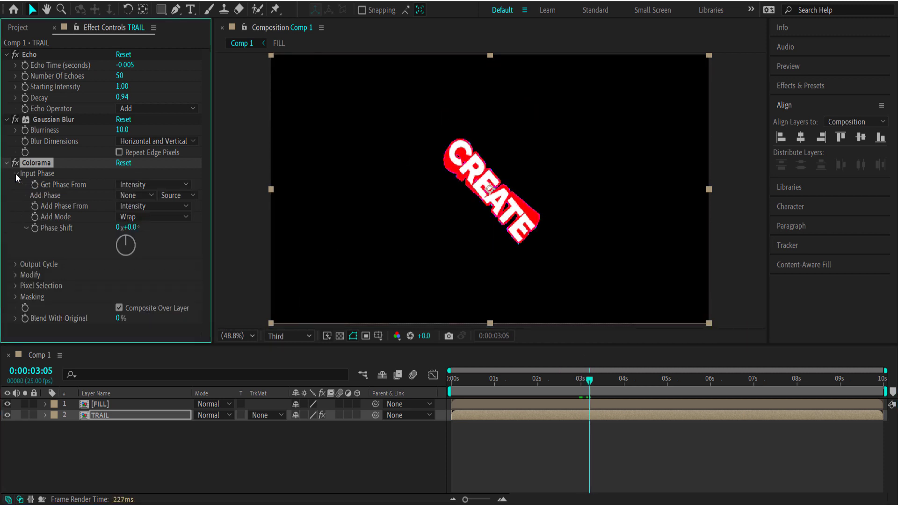
{"action": "left_click", "coordinate": [145, 183]}
{"action": "left_click", "coordinate": [154, 295]}
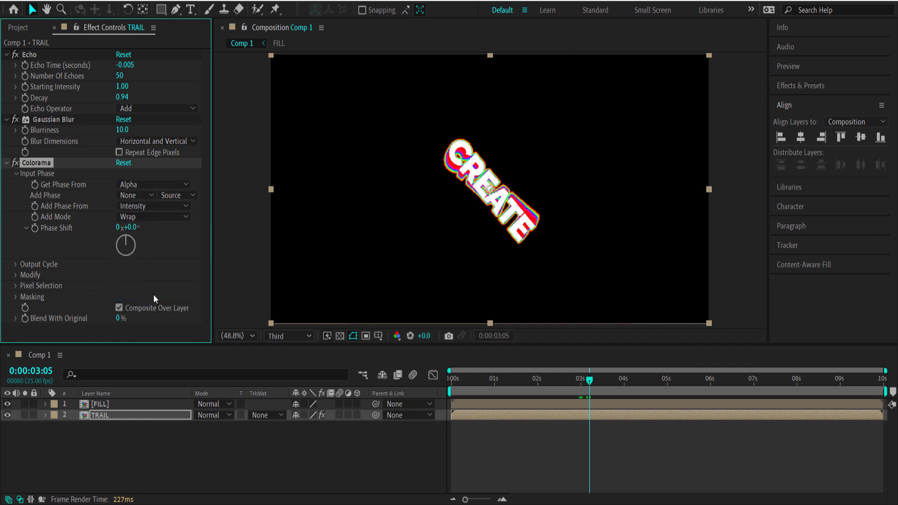
Step: Set Colorama's Output Cycle to the Ramp Blue preset palette
{"action": "left_click", "coordinate": [16, 264]}
{"action": "scroll", "coordinate": [16, 263], "scroll_direction": "down", "scroll_amount": 4}
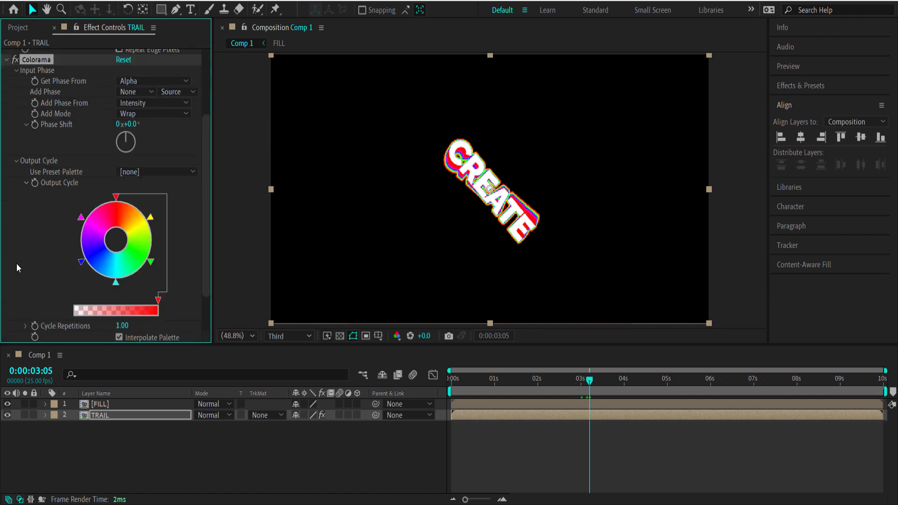
{"action": "left_click", "coordinate": [159, 173]}
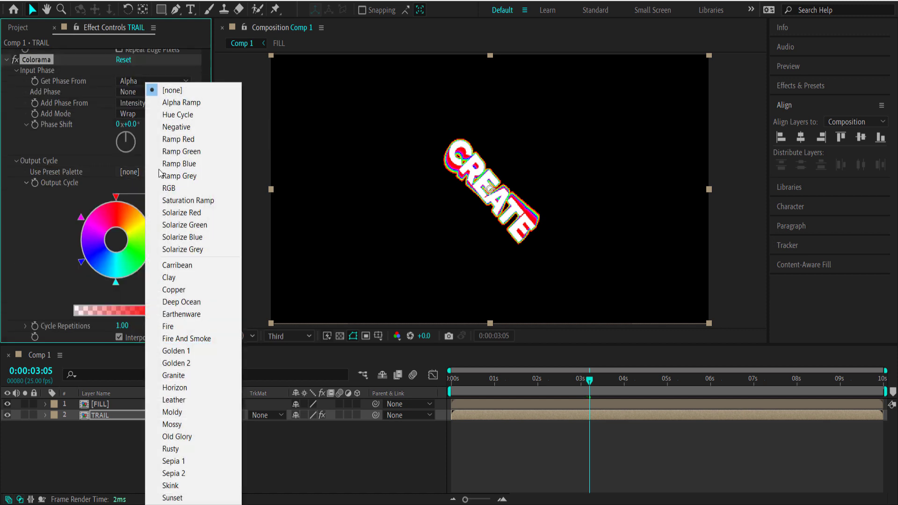
{"action": "left_click", "coordinate": [188, 163]}
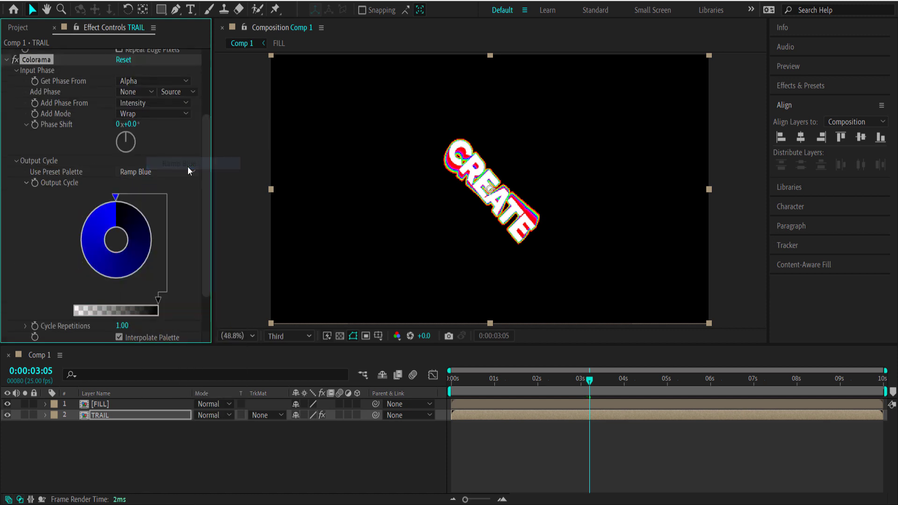
Step: Recolour the blue marker of Colorama's Output Cycle to RGB 255, 81, 81, using Color Hunt's #FF5151, and add it to the custom colours
{"action": "double_click", "coordinate": [116, 202]}
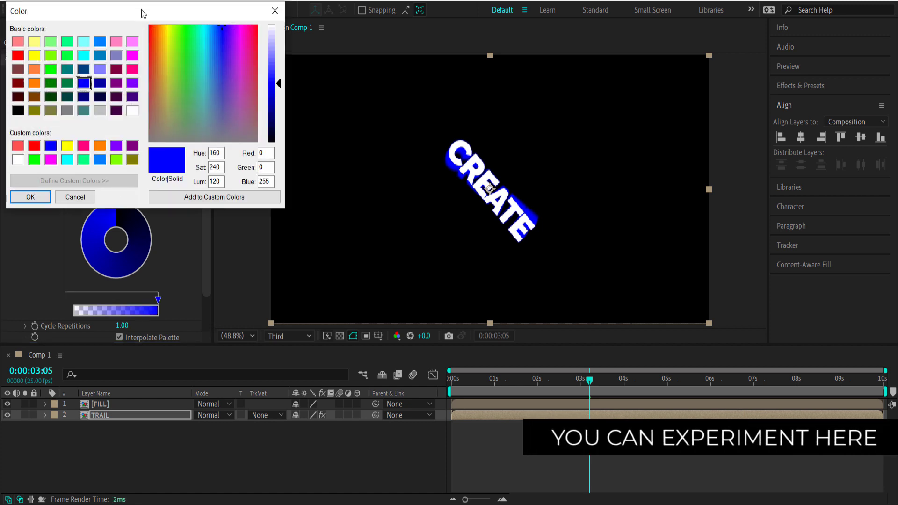
{"action": "left_click_drag", "start_coordinate": [140, 10], "coordinate": [247, 23]}
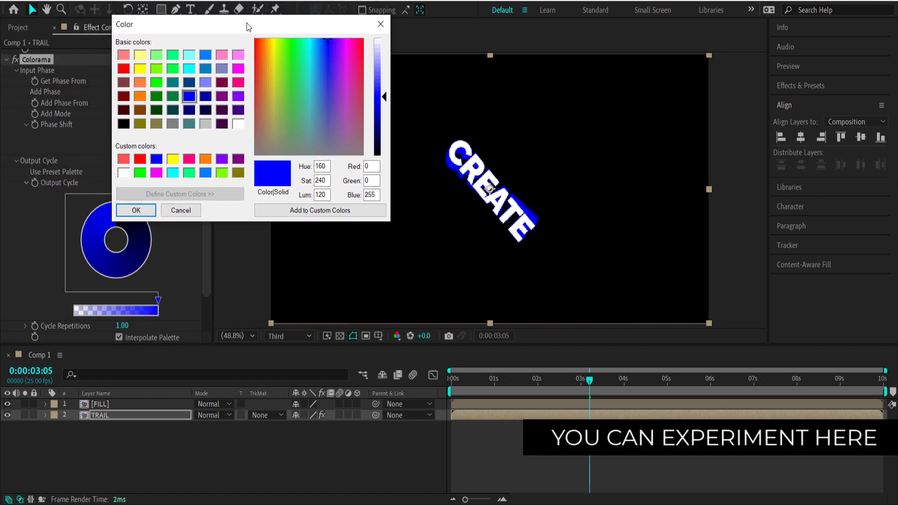
{"action": "left_click", "coordinate": [371, 169]}
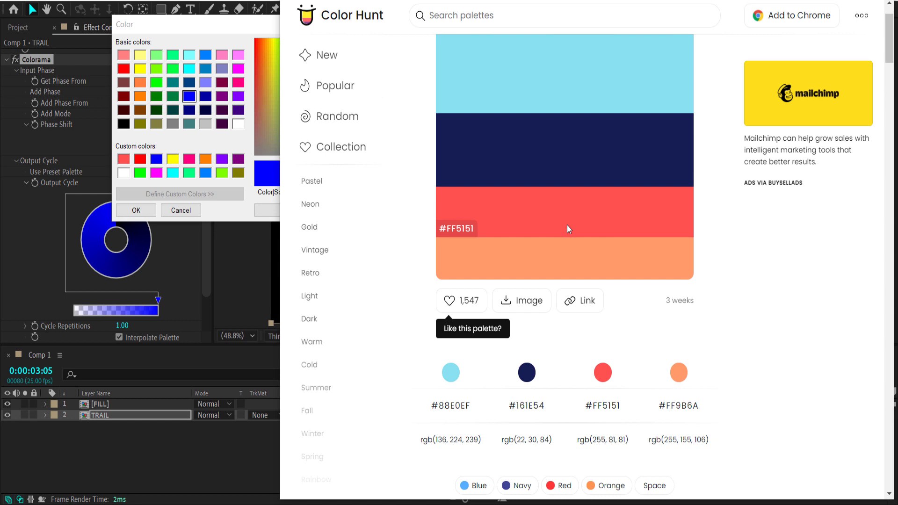
{"action": "key", "text": "alt+Tab"}
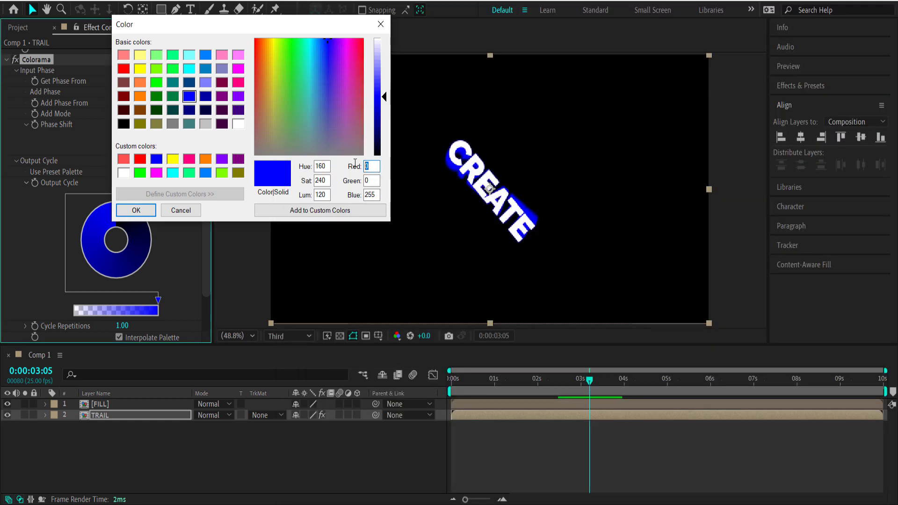
{"action": "type", "text": "255"}
{"action": "key", "text": "Tab"}
{"action": "type", "text": "81"}
{"action": "key", "text": "Tab"}
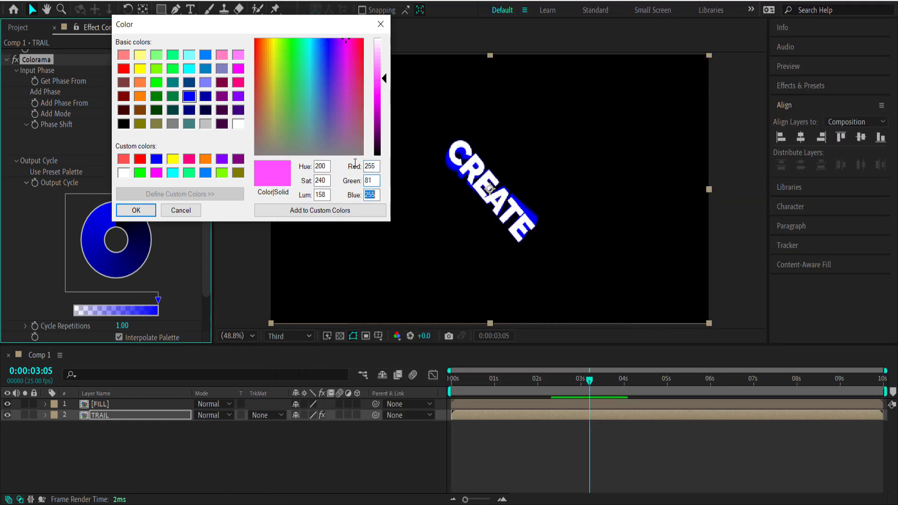
{"action": "type", "text": "81"}
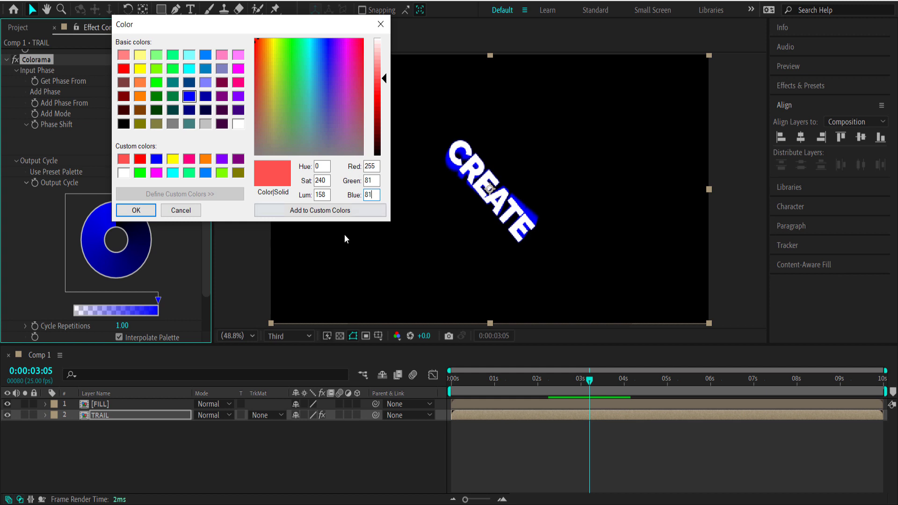
{"action": "left_click", "coordinate": [302, 211]}
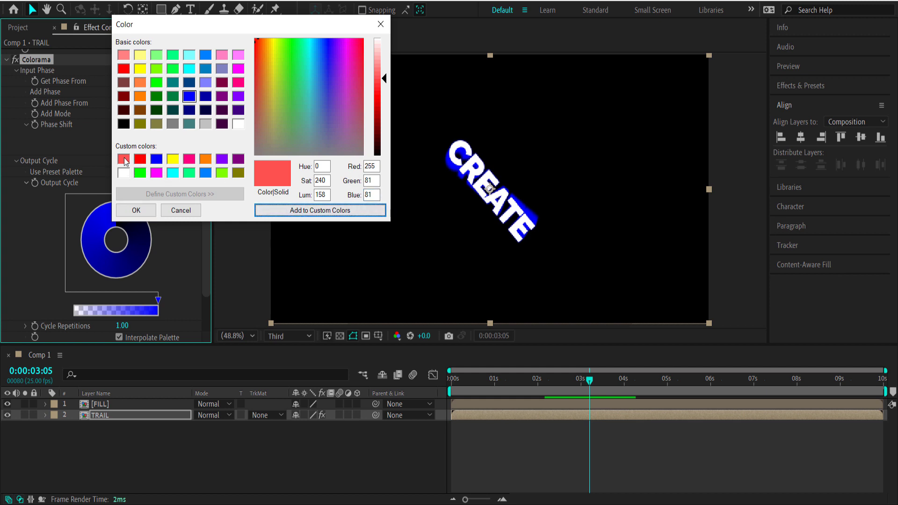
{"action": "left_click", "coordinate": [125, 161]}
{"action": "left_click", "coordinate": [137, 210]}
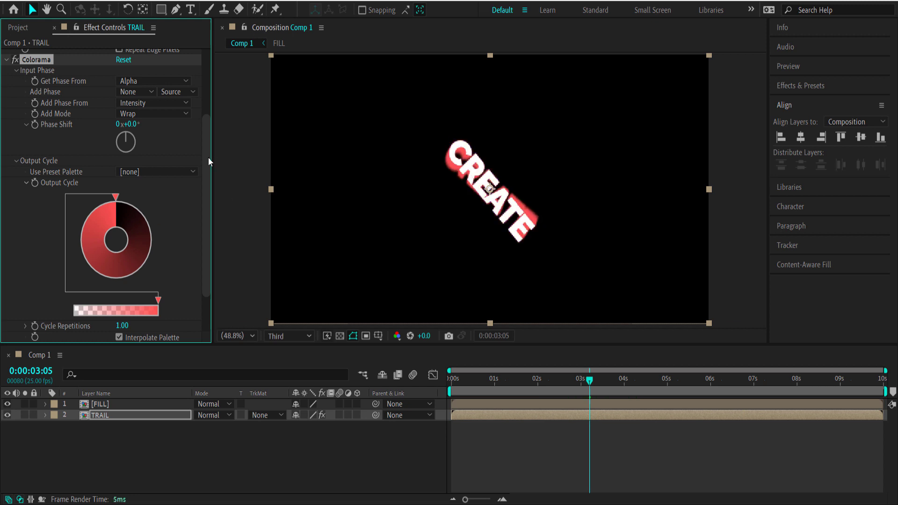
Step: Disable Colorama's Composite Over Layer option on the TRAIL layer and scrub the preview to 0:00:07:07
{"action": "left_click_drag", "start_coordinate": [206, 159], "coordinate": [201, 228]}
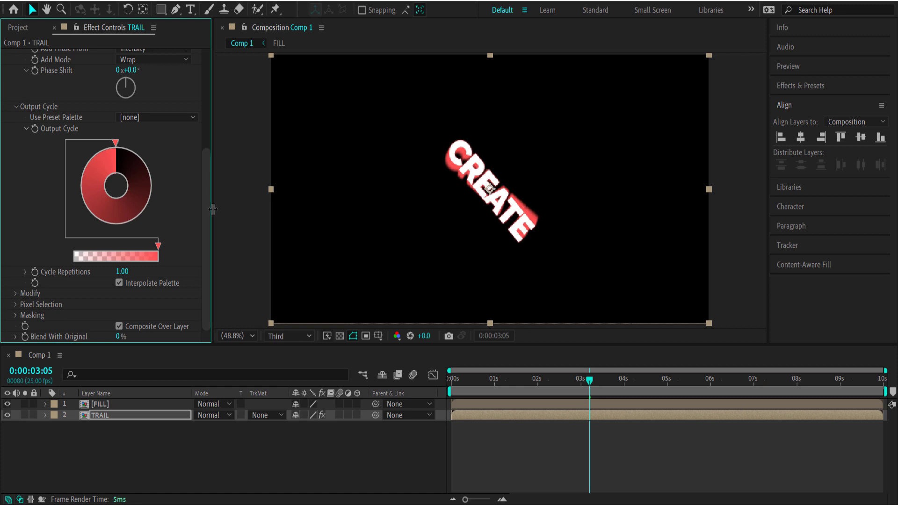
{"action": "left_click", "coordinate": [15, 293]}
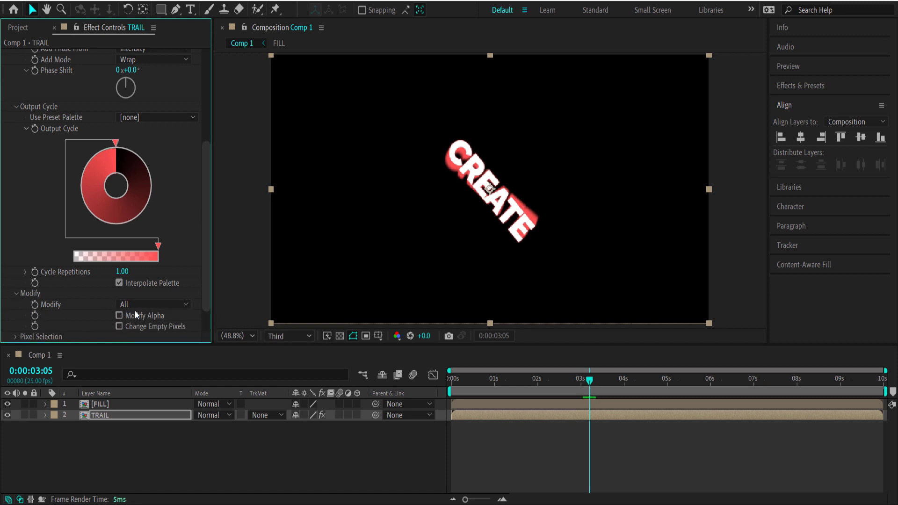
{"action": "left_click_drag", "start_coordinate": [207, 258], "coordinate": [206, 296]}
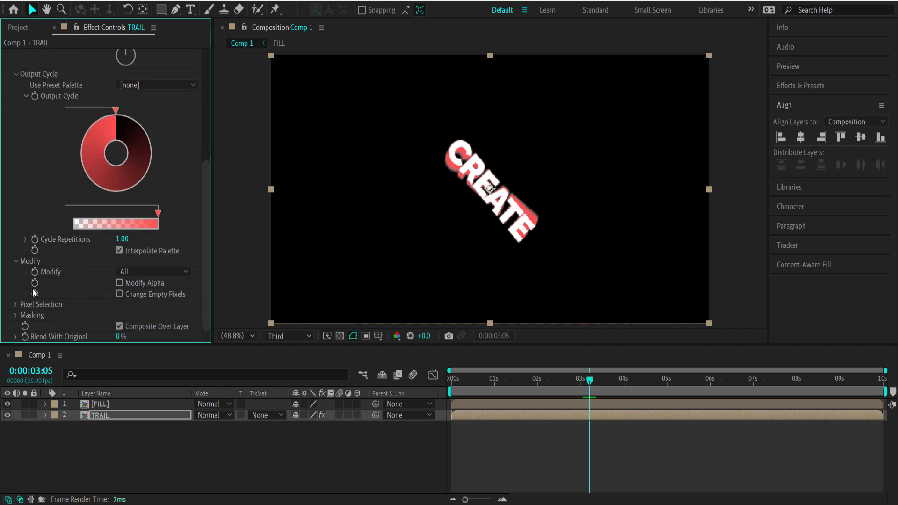
{"action": "left_click", "coordinate": [119, 327]}
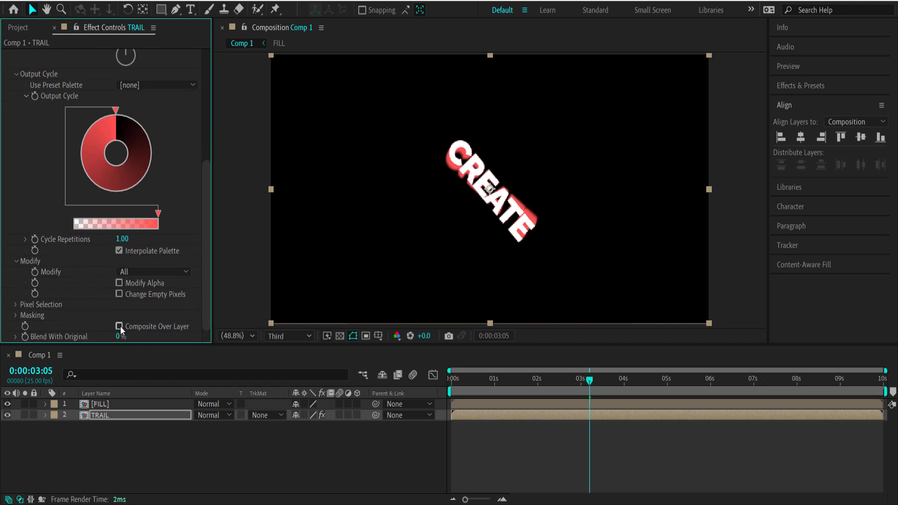
{"action": "left_click_drag", "start_coordinate": [591, 380], "coordinate": [757, 364]}
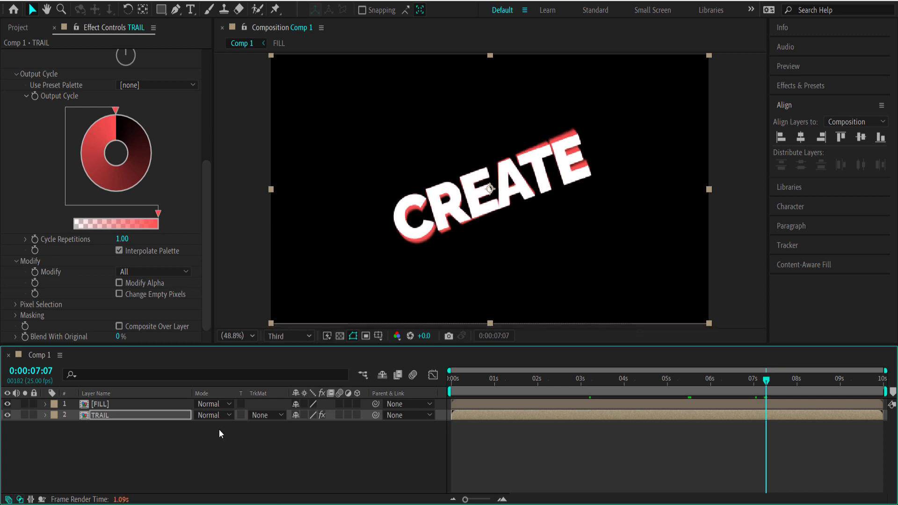
Step: Duplicate the TRAIL layer and delete the Colorama effect from the TRAIL 2 copy
{"action": "left_click", "coordinate": [187, 450]}
{"action": "left_click", "coordinate": [116, 416]}
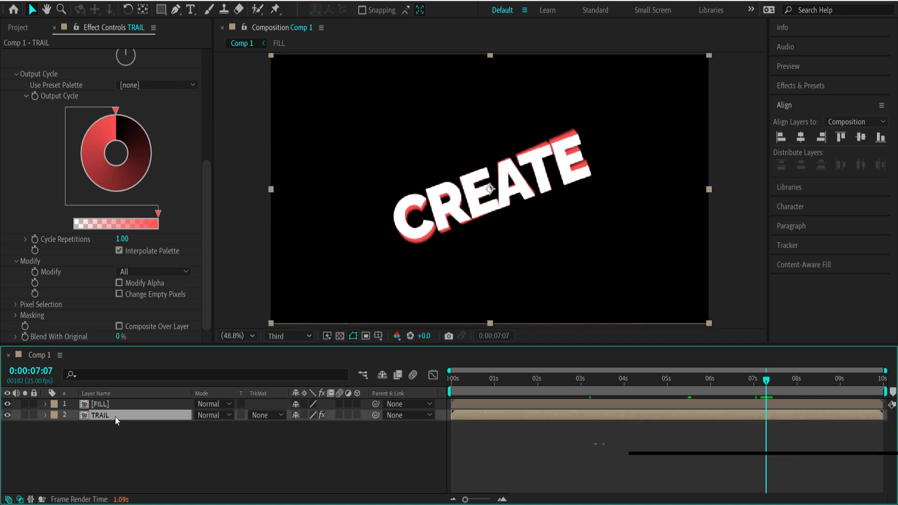
{"action": "key", "text": "ctrl+d"}
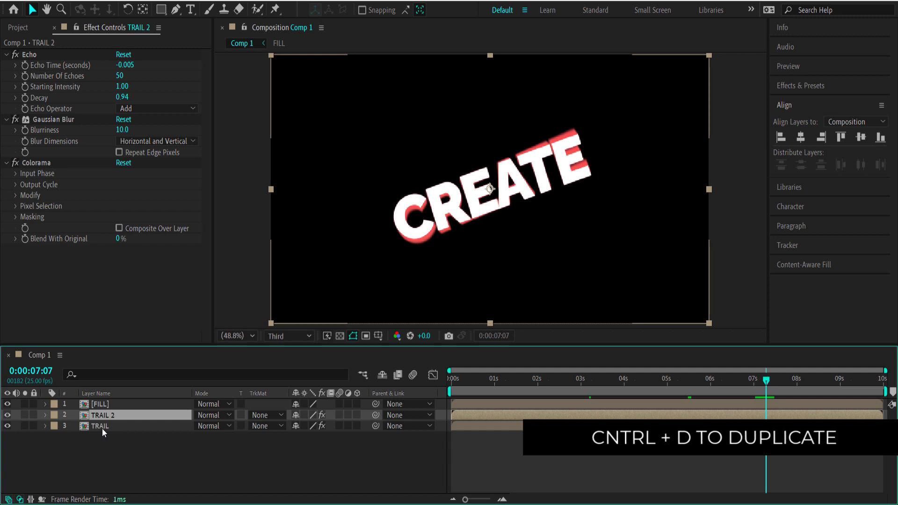
{"action": "left_click", "coordinate": [102, 425]}
{"action": "key", "text": "ctrl+Up"}
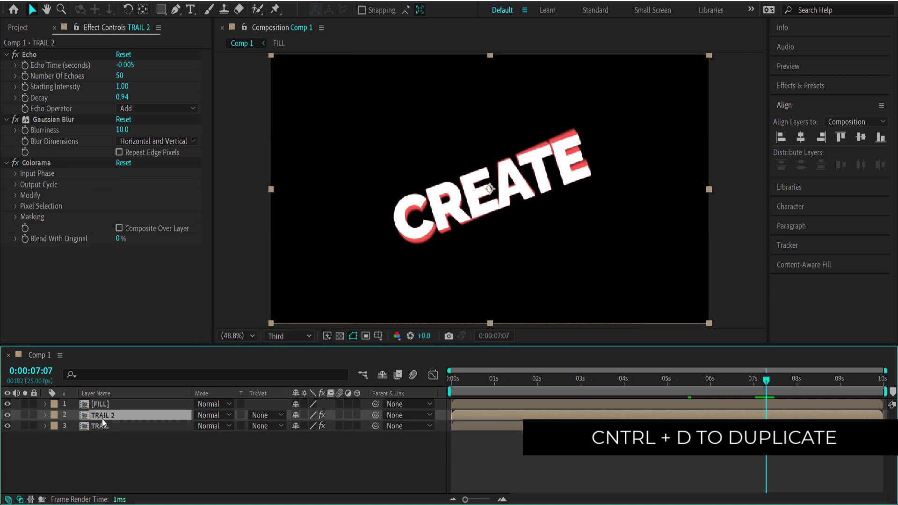
{"action": "left_click", "coordinate": [75, 164]}
{"action": "key", "text": "Delete"}
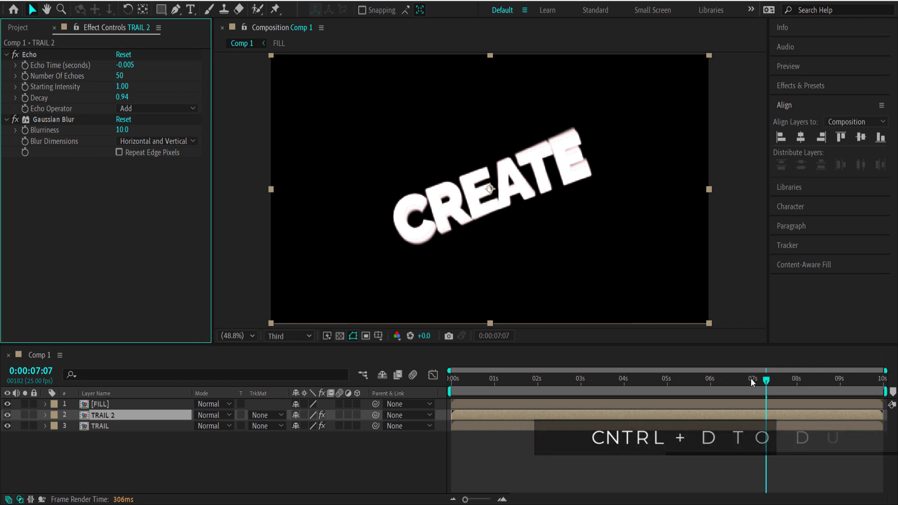
Step: Move the current time to 0:00:02:04 and set TRAIL 2's Echo Time to -0.010 seconds
{"action": "left_click", "coordinate": [583, 379]}
{"action": "left_click", "coordinate": [515, 380]}
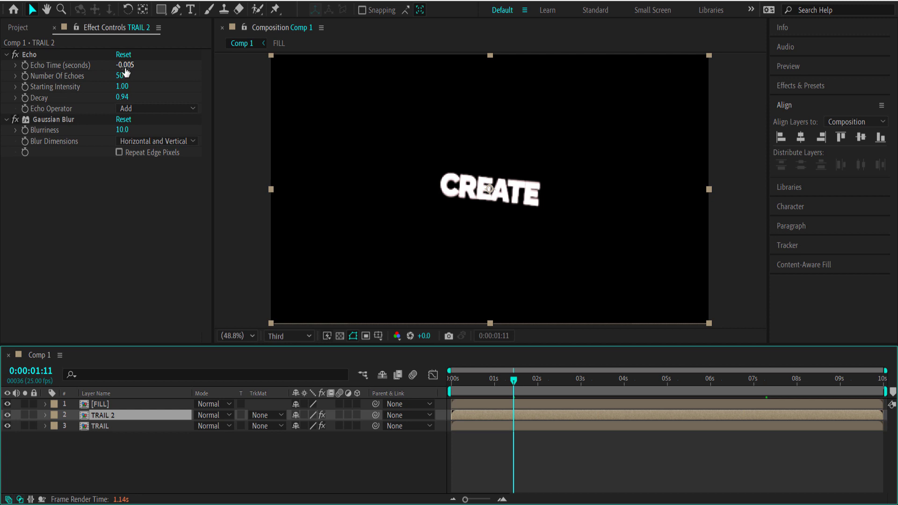
{"action": "left_click", "coordinate": [545, 380]}
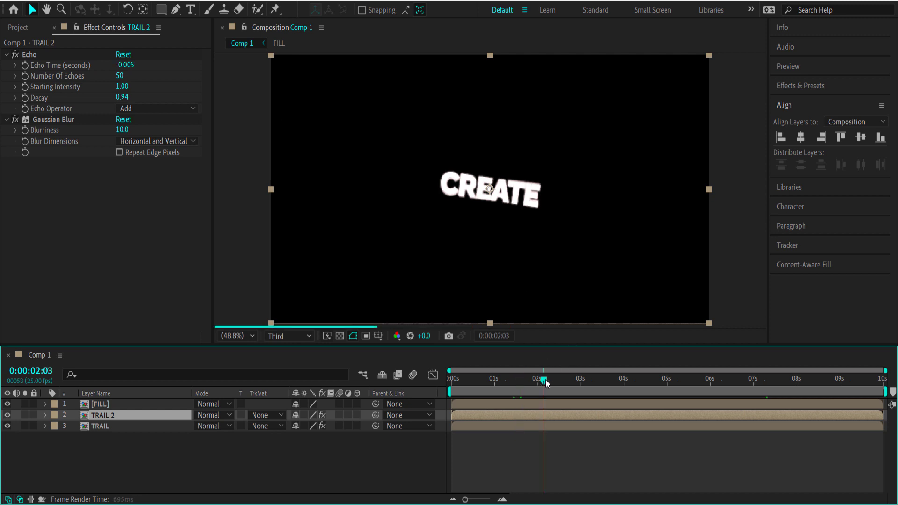
{"action": "left_click", "coordinate": [127, 67]}
{"action": "type", "text": "-"}
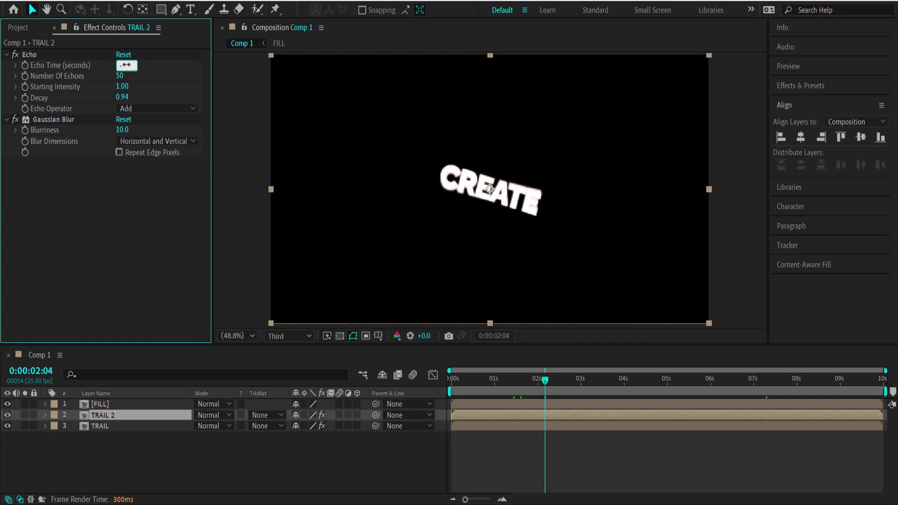
{"action": "type", "text": "0.02"}
{"action": "key", "text": "Return"}
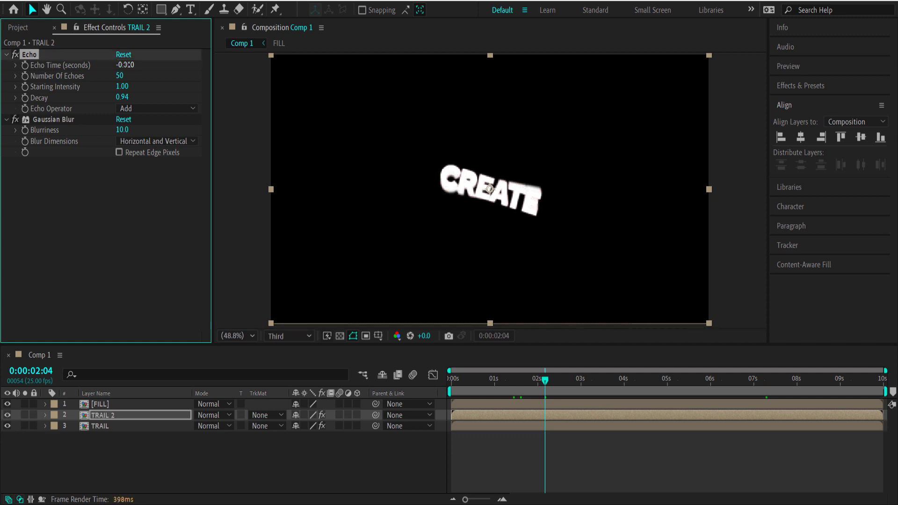
Step: Set TRAIL 2's Number Of Echoes to 150 and the Echo Starting Intensity to 0.15
{"action": "left_click_drag", "start_coordinate": [126, 65], "coordinate": [120, 79]}
{"action": "left_click", "coordinate": [120, 77]}
{"action": "type", "text": "150"}
{"action": "key", "text": "Return"}
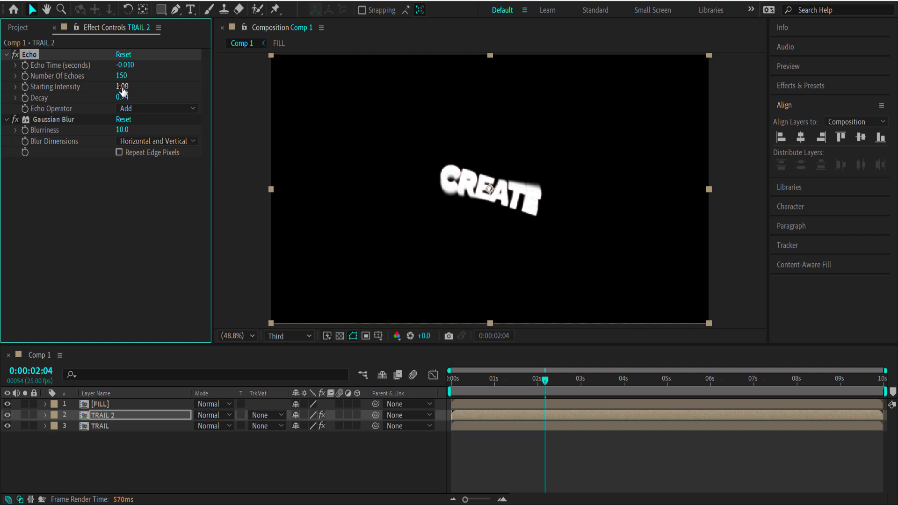
{"action": "left_click", "coordinate": [123, 87]}
{"action": "type", "text": "0.15"}
{"action": "key", "text": "Return"}
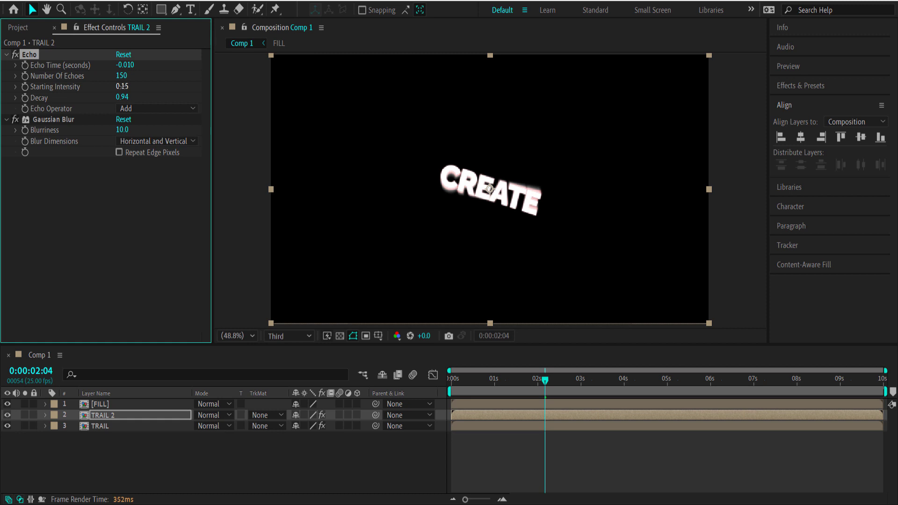
Step: Set TRAIL 2's Echo Decay to 0.98 and move the current time to 0:00:02:15
{"action": "left_click", "coordinate": [123, 98]}
{"action": "type", "text": "0.98"}
{"action": "key", "text": "Return"}
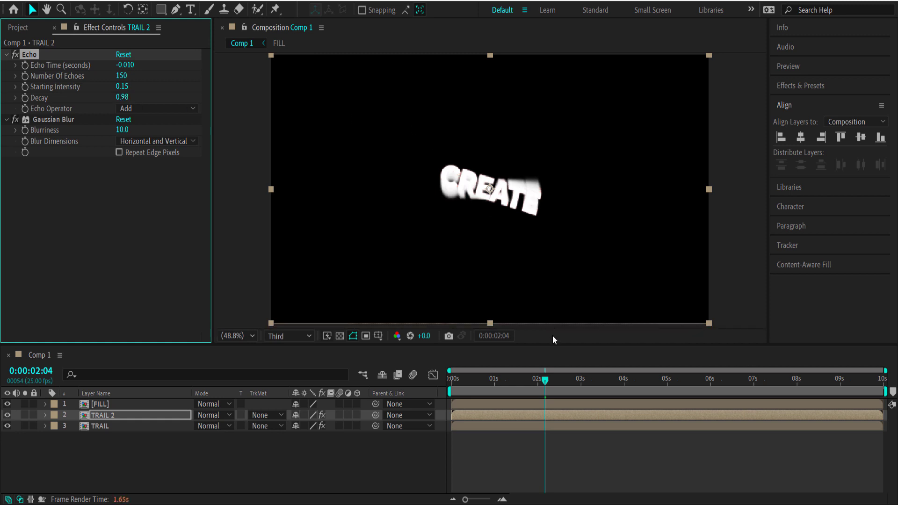
{"action": "left_click_drag", "start_coordinate": [545, 380], "coordinate": [564, 381]}
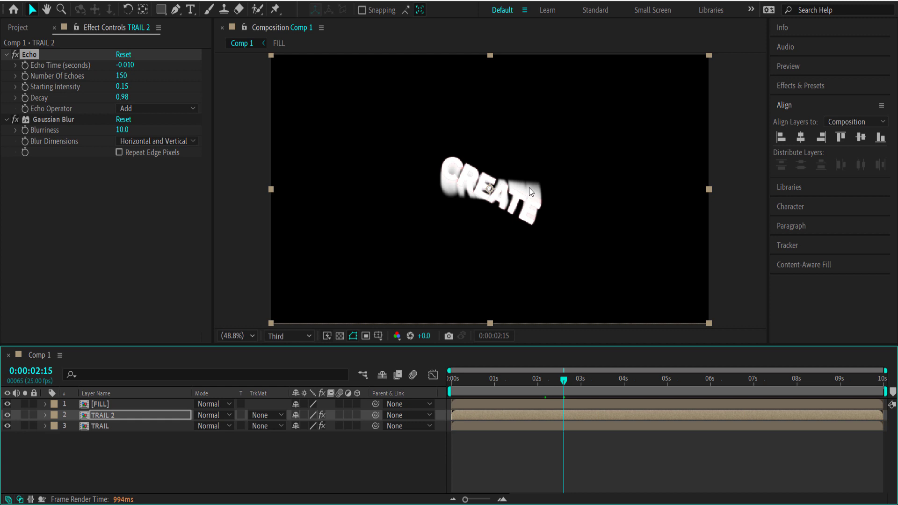
Step: Apply the Gradient Ramp effect to TRAIL 2 and scrub the preview to 0:00:03:14
{"action": "key", "text": "ctrl+space"}
{"action": "type", "text": "gradi"}
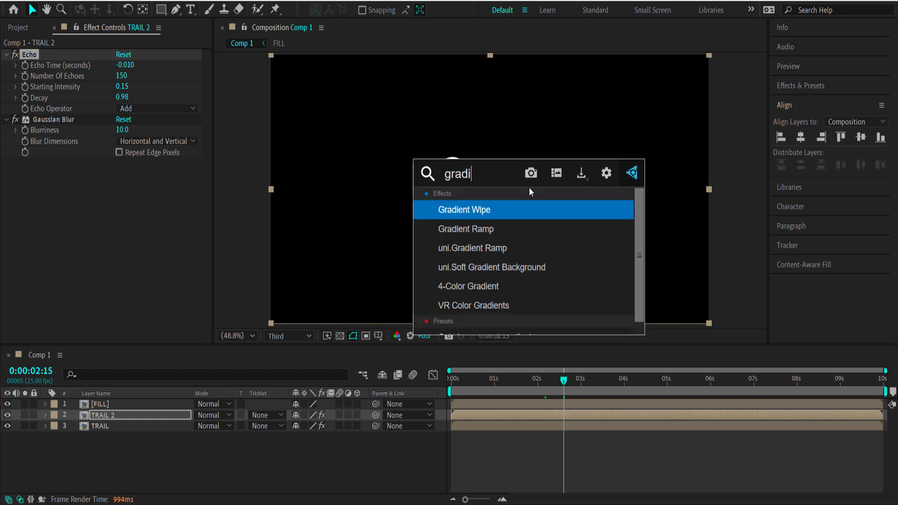
{"action": "key", "text": "Down"}
{"action": "key", "text": "Return"}
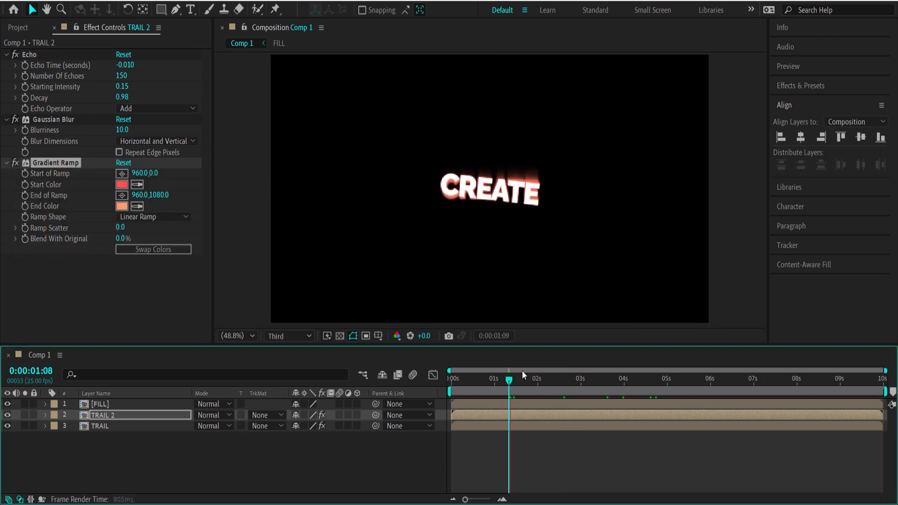
{"action": "left_click_drag", "start_coordinate": [517, 381], "coordinate": [605, 382]}
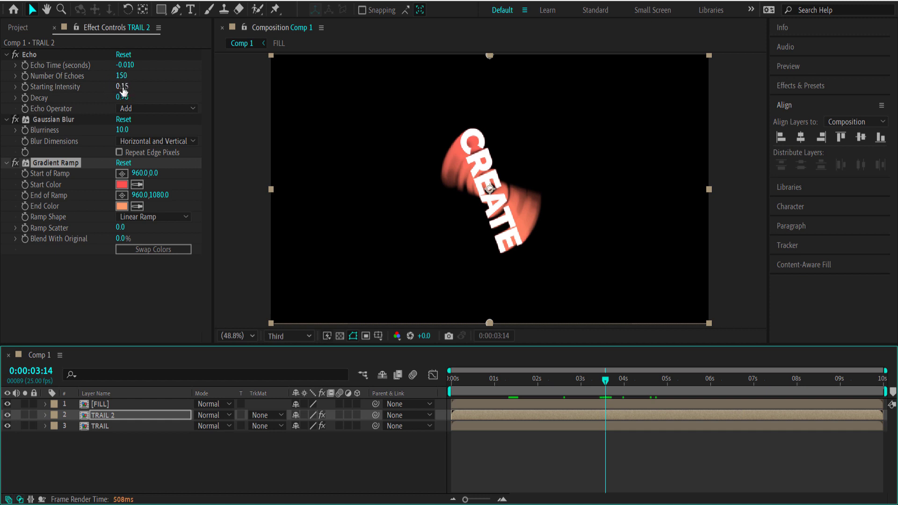
Step: Create a black 1920 x 1080 solid named BG and place it beneath the TRAIL layer
{"action": "left_click", "coordinate": [136, 457]}
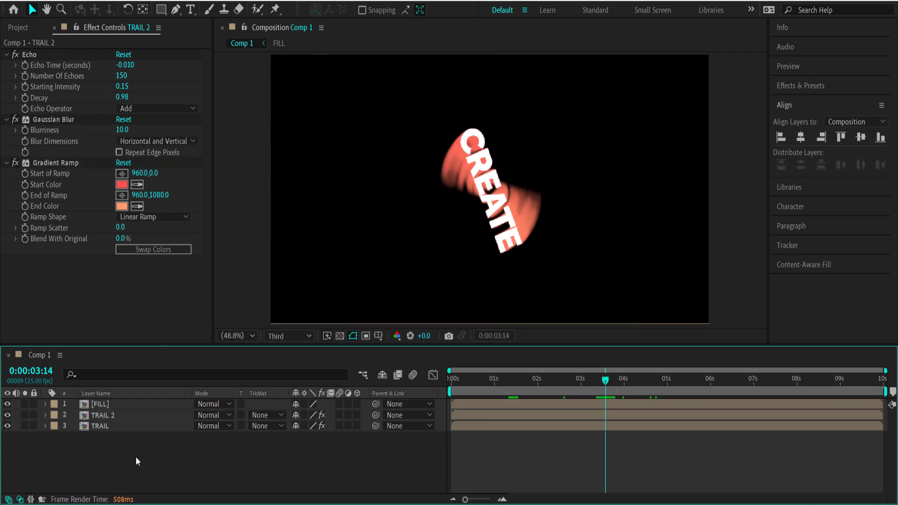
{"action": "right_click", "coordinate": [136, 456]}
{"action": "mouse_move", "coordinate": [193, 323]}
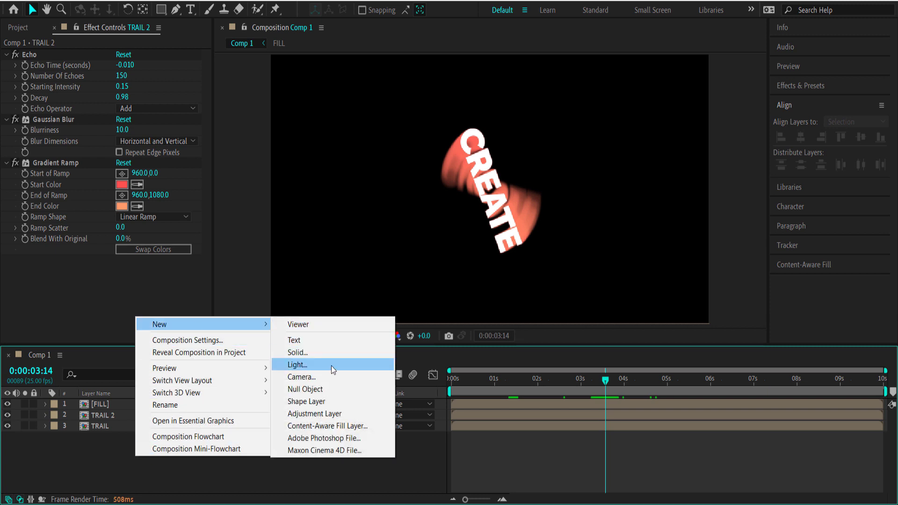
{"action": "left_click", "coordinate": [328, 352]}
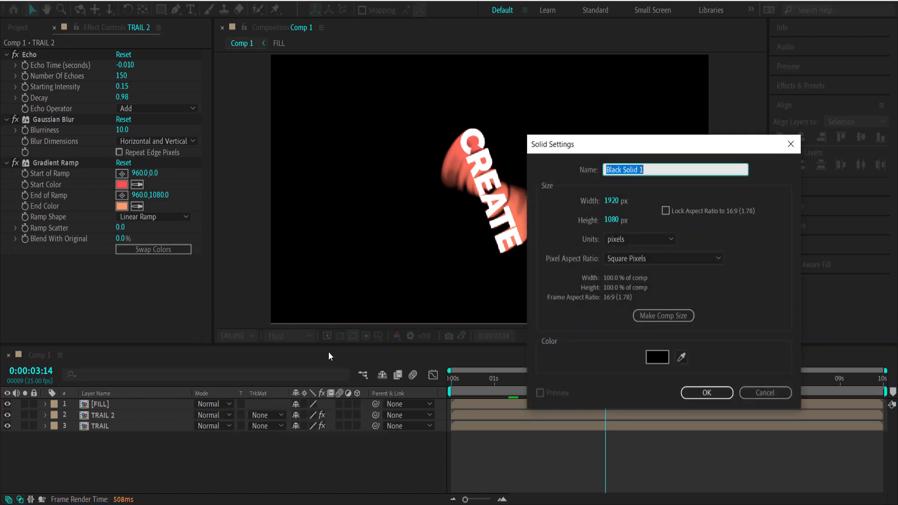
{"action": "type", "text": "BG"}
{"action": "left_click", "coordinate": [707, 392]}
{"action": "left_click_drag", "start_coordinate": [111, 402], "coordinate": [111, 441]}
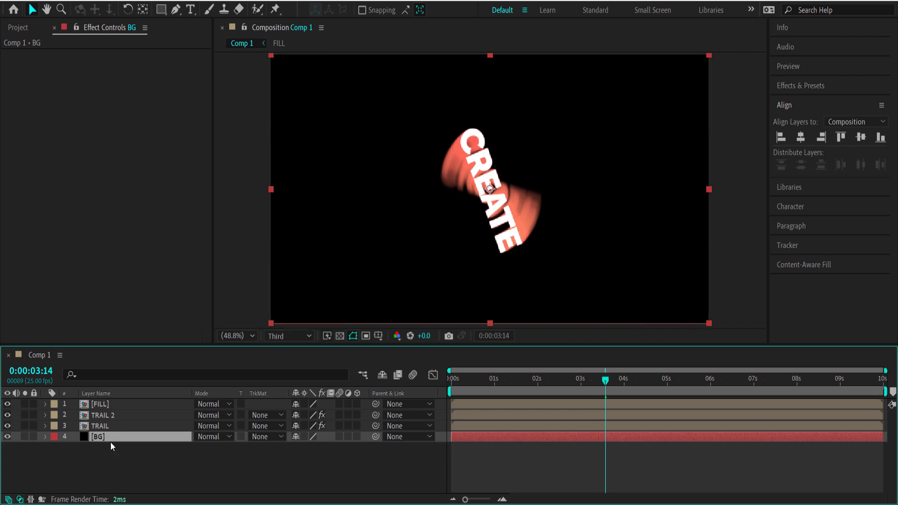
Step: Apply the Gradient Ramp effect to the BG solid and scrub the preview to 0:00:03:03
{"action": "key", "text": "ctrl+space"}
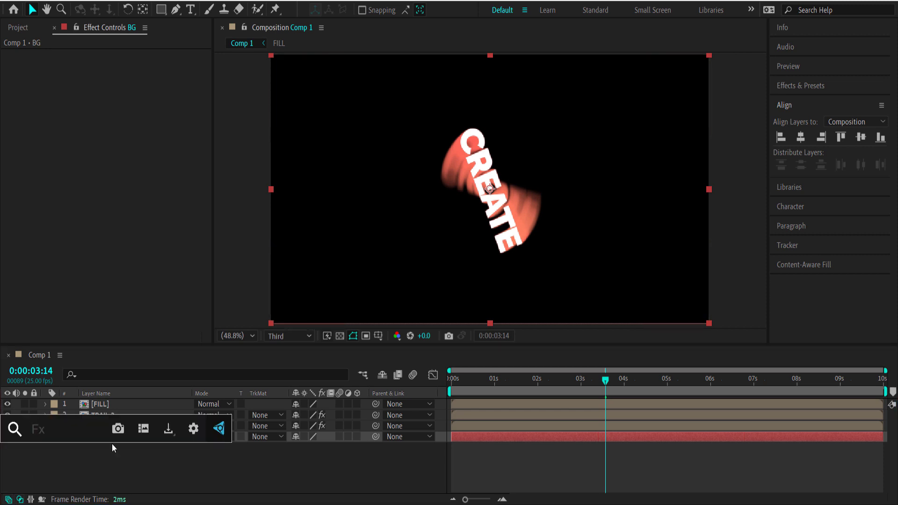
{"action": "type", "text": "gra"}
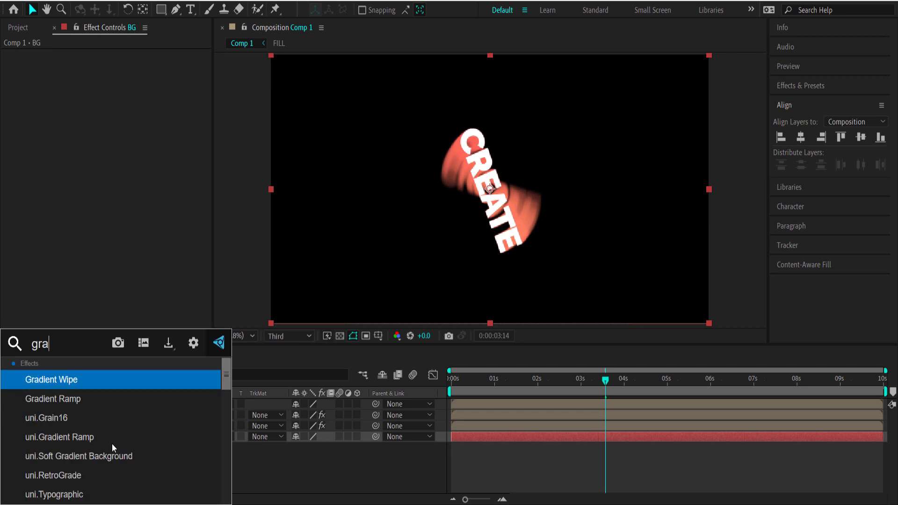
{"action": "key", "text": "Down"}
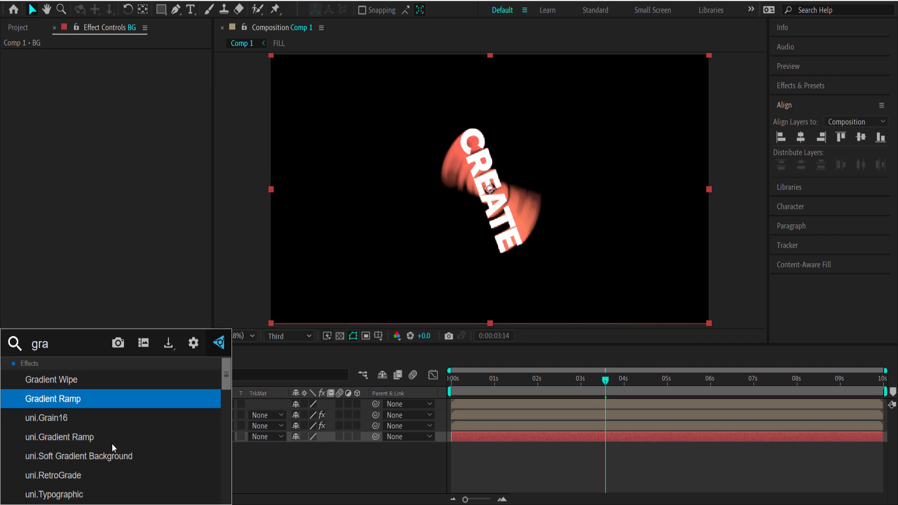
{"action": "key", "text": "Return"}
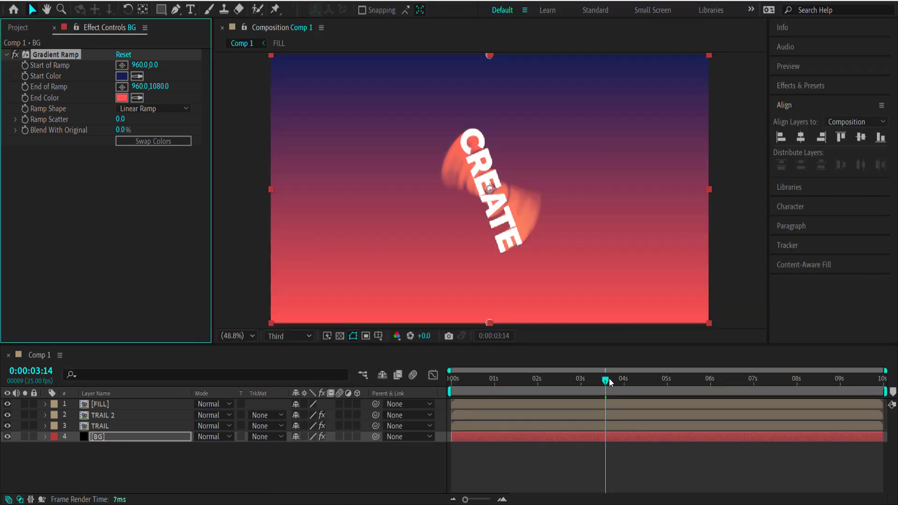
{"action": "left_click_drag", "start_coordinate": [608, 378], "coordinate": [588, 373]}
Step: Add an adjustment layer above all the others and name it GLOW
{"action": "left_click", "coordinate": [179, 459]}
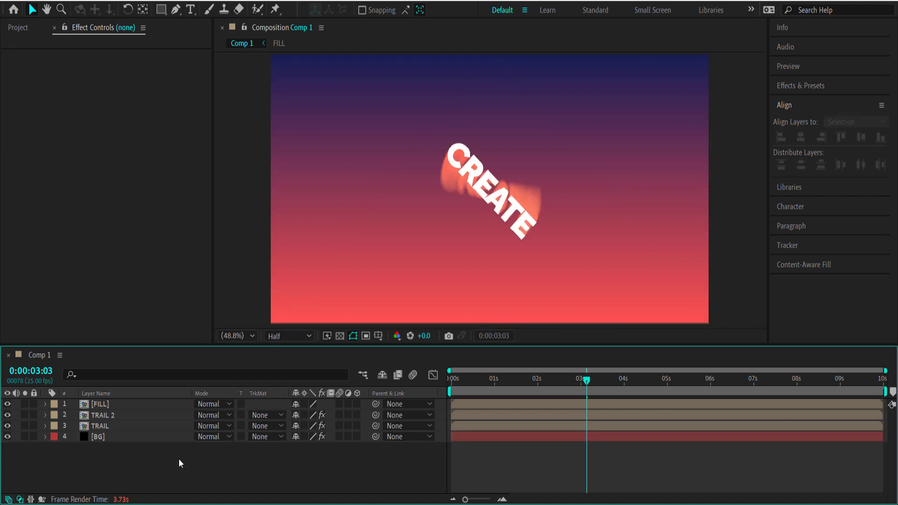
{"action": "right_click", "coordinate": [179, 465]}
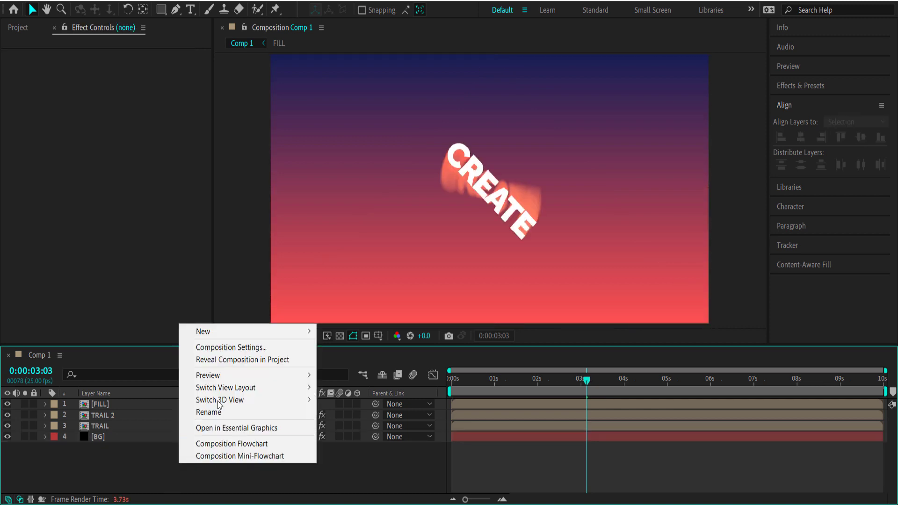
{"action": "mouse_move", "coordinate": [237, 327]}
{"action": "left_click", "coordinate": [375, 420]}
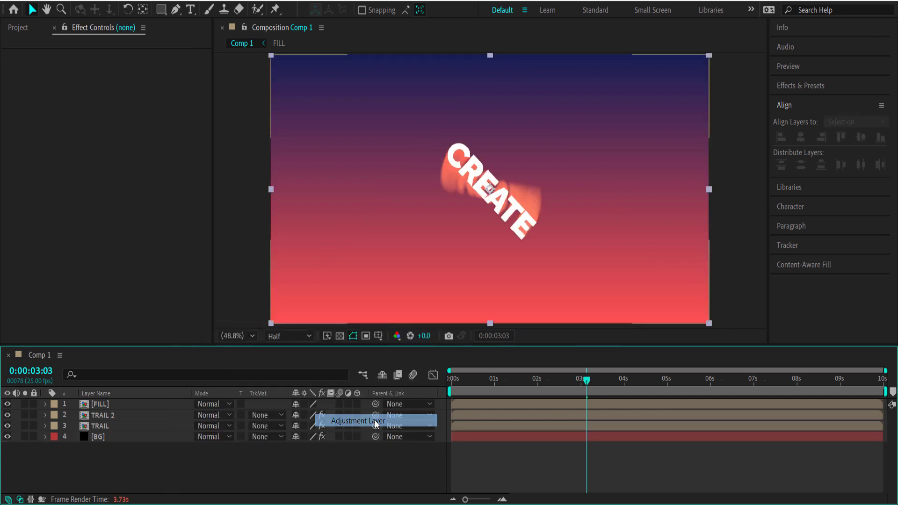
{"action": "key", "text": "Return"}
{"action": "type", "text": "GLOW"}
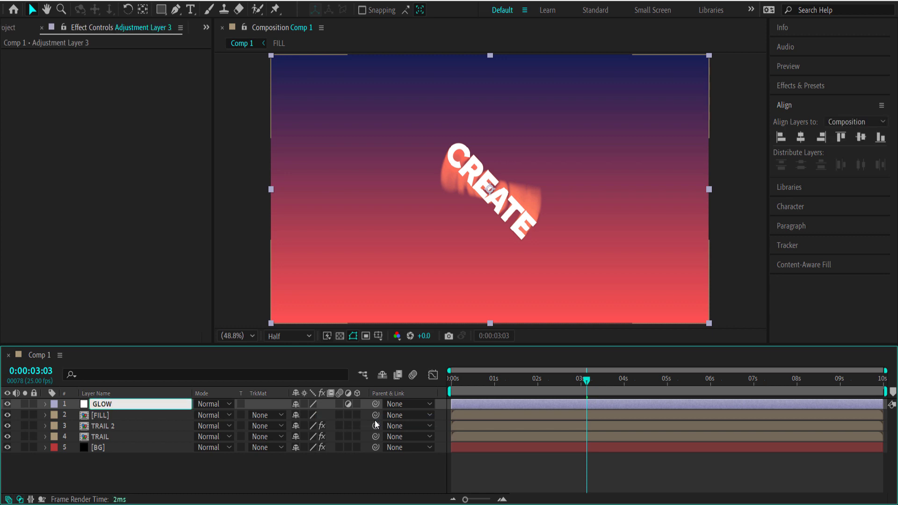
{"action": "key", "text": "Return"}
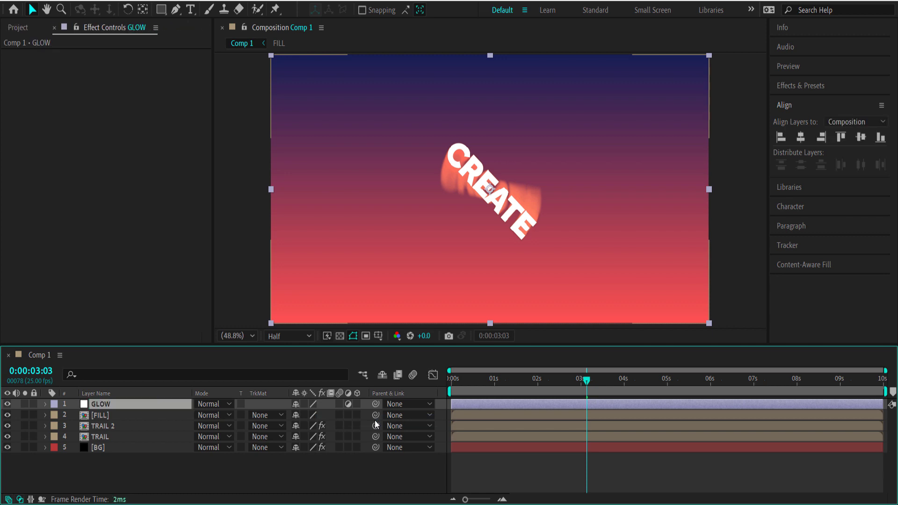
Step: Apply the Glow effect to the GLOW adjustment layer
{"action": "key", "text": "ctrl+space"}
{"action": "type", "text": "glow"}
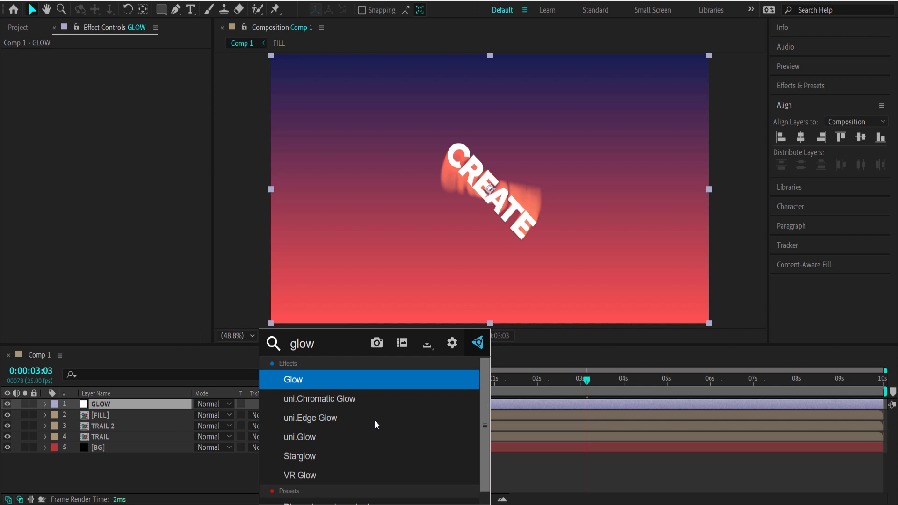
{"action": "key", "text": "Return"}
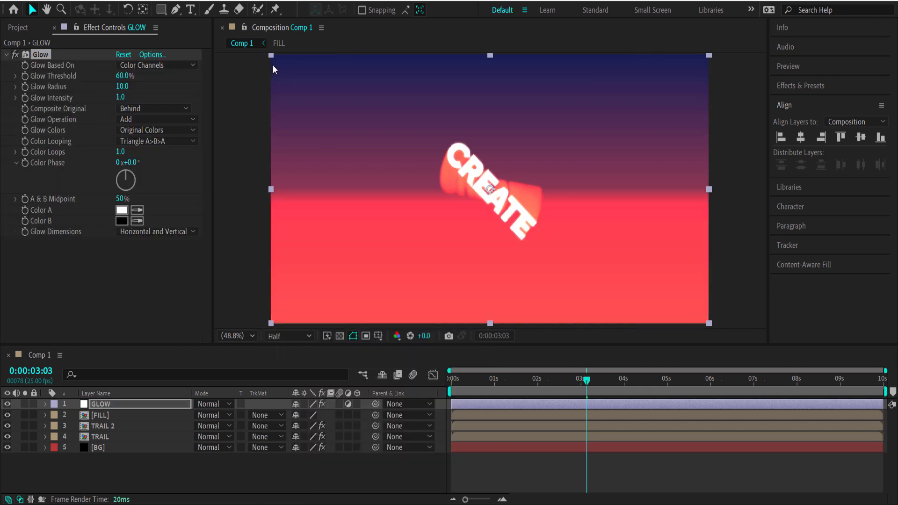
Step: Set the GLOW layer's Glow Threshold to 40% and its Glow Radius to 75
{"action": "left_click", "coordinate": [129, 76]}
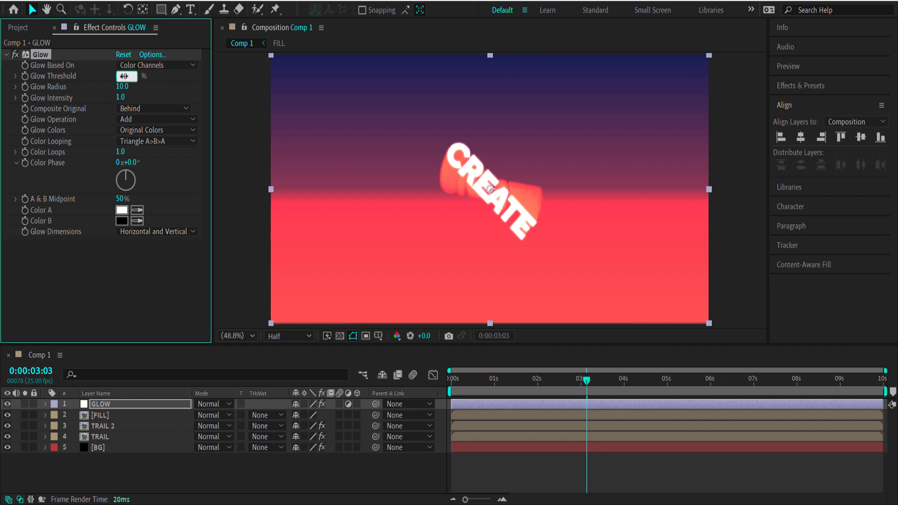
{"action": "key", "text": "Return"}
{"action": "left_click", "coordinate": [118, 87]}
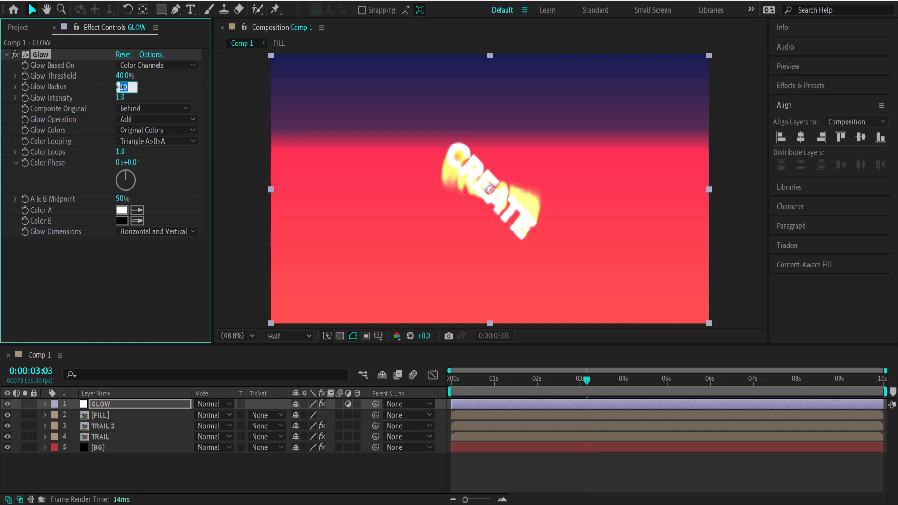
{"action": "type", "text": "75"}
{"action": "left_click", "coordinate": [100, 436]}
{"action": "left_click", "coordinate": [111, 402]}
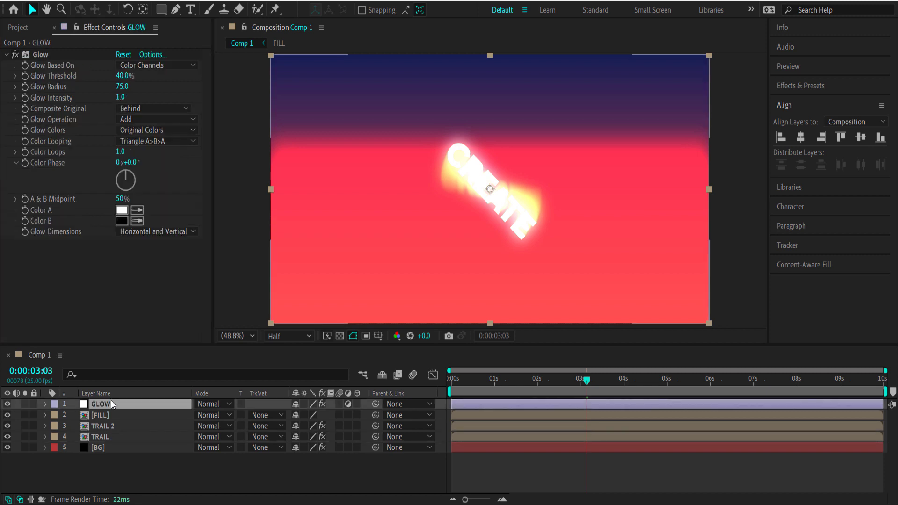
Step: Set the GLOW layer's Glow Intensity to 0.3 and preview the animation from the start
{"action": "left_click", "coordinate": [120, 98]}
{"action": "right_click", "coordinate": [121, 98]}
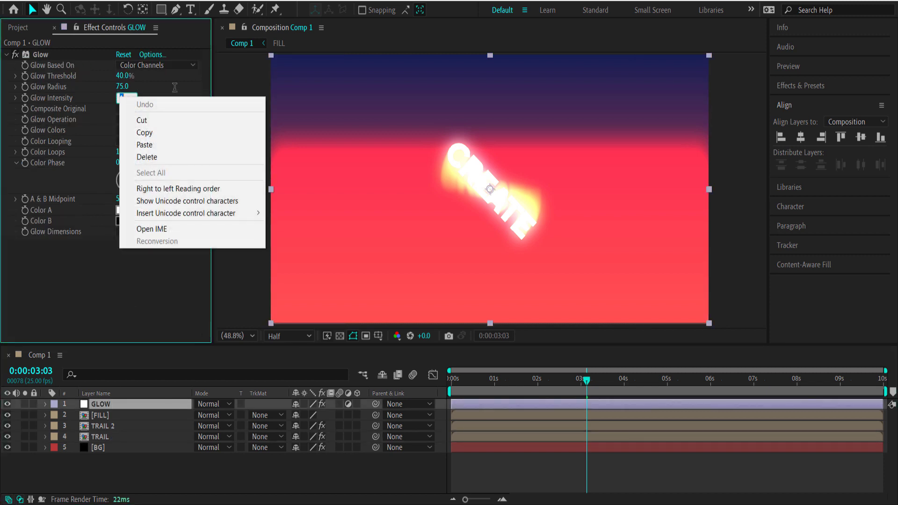
{"action": "key", "text": "Escape"}
{"action": "double_click", "coordinate": [120, 98]}
{"action": "type", "text": "0"}
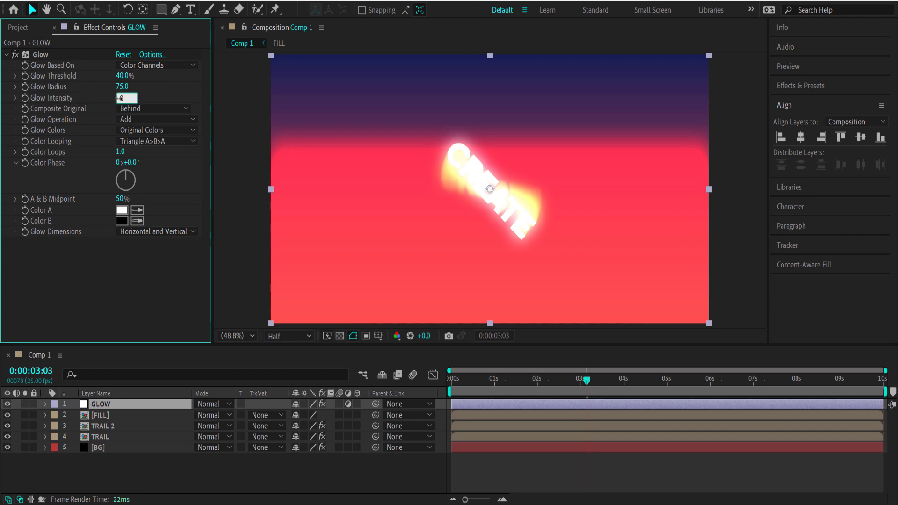
{"action": "type", "text": ".3"}
{"action": "key", "text": "Return"}
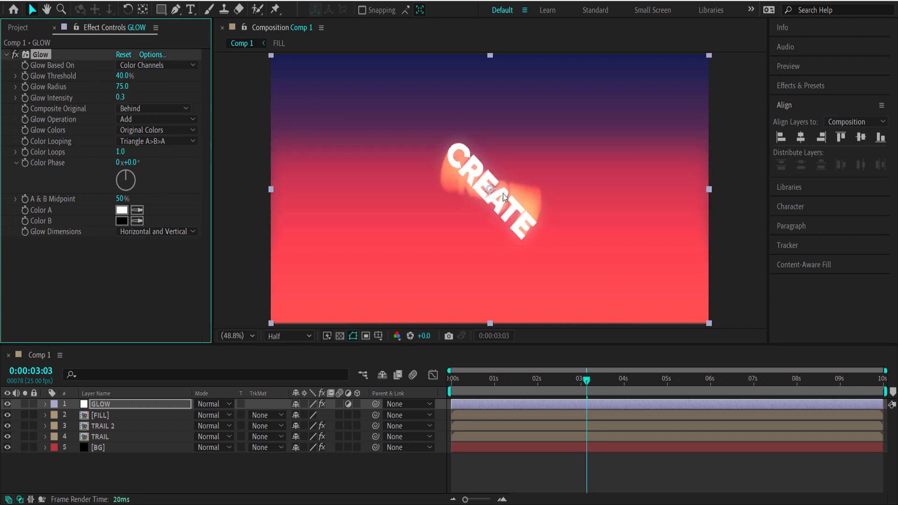
{"action": "left_click_drag", "start_coordinate": [583, 386], "coordinate": [445, 388]}
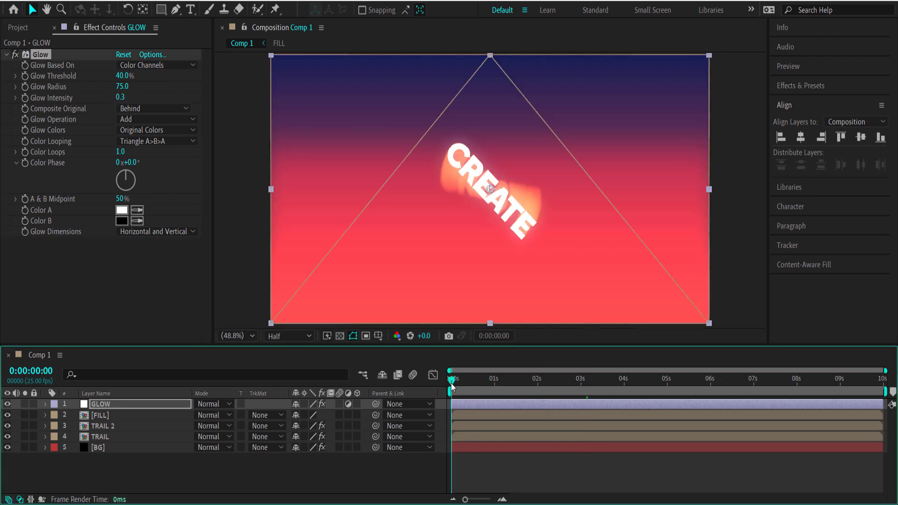
{"action": "key", "text": "space"}
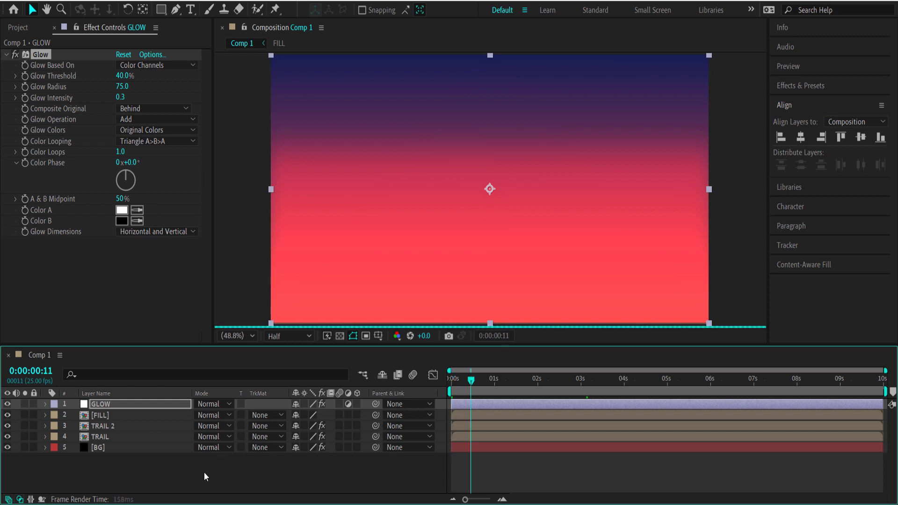
Step: Add another adjustment layer above GLOW and name it NOISE
{"action": "left_click", "coordinate": [204, 472]}
{"action": "right_click", "coordinate": [204, 473]}
{"action": "mouse_move", "coordinate": [254, 339]}
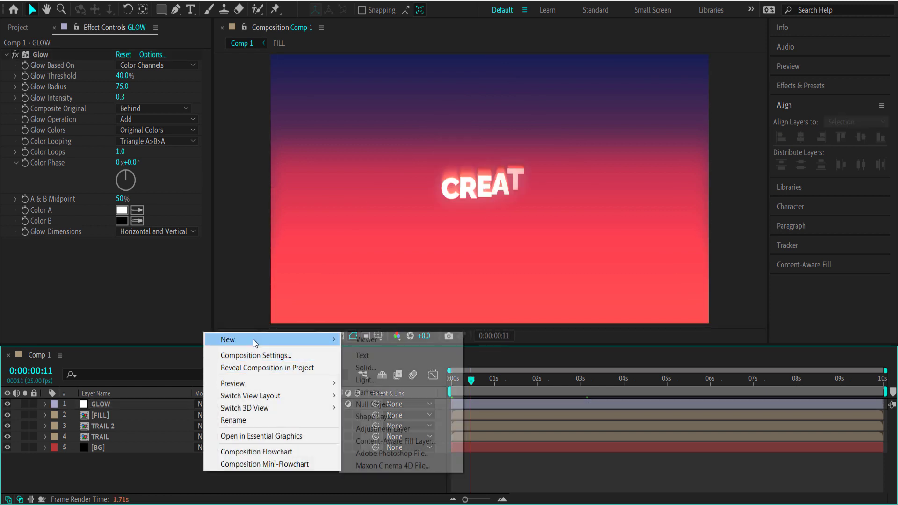
{"action": "left_click", "coordinate": [401, 427]}
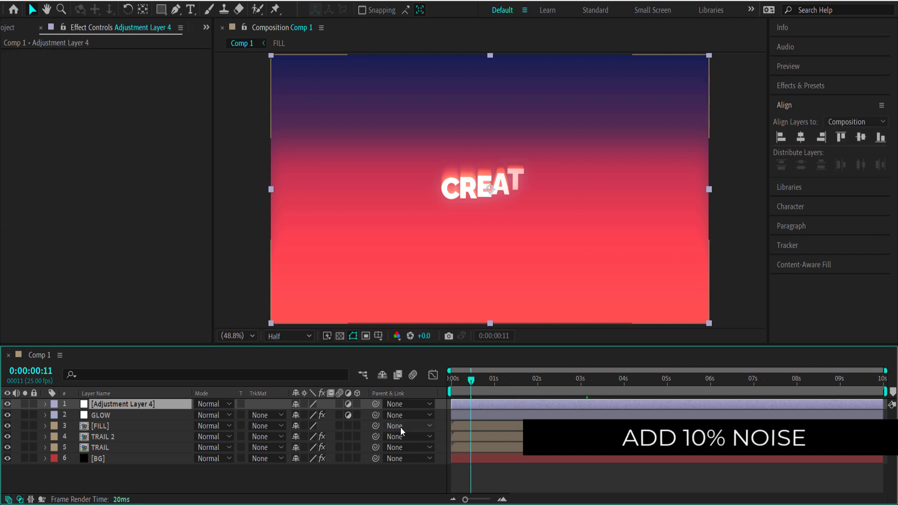
{"action": "key", "text": "Return"}
{"action": "type", "text": "NOISE"}
{"action": "key", "text": "Return"}
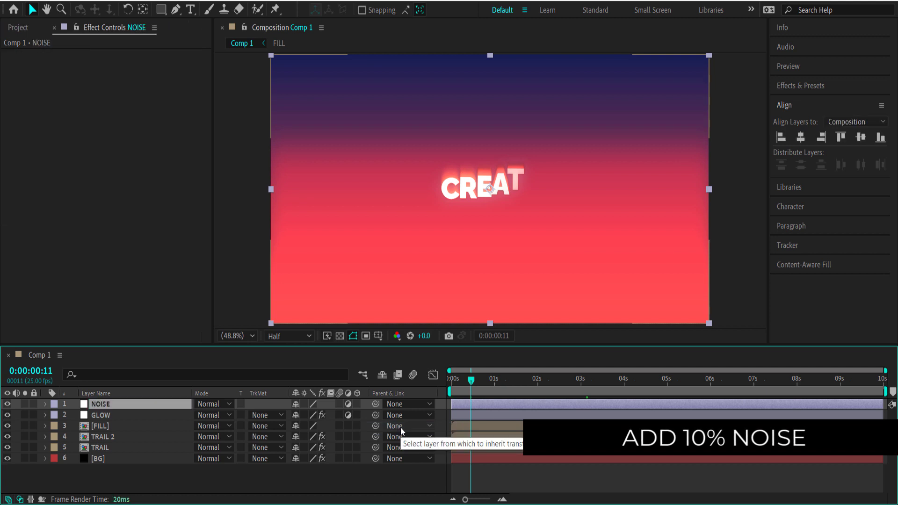
{"action": "key", "text": "Return"}
{"action": "key", "text": "Return"}
Step: Apply the Noise effect to the NOISE layer with the Amount of Noise at 10%
{"action": "key", "text": "ctrl+space"}
{"action": "type", "text": "noise"}
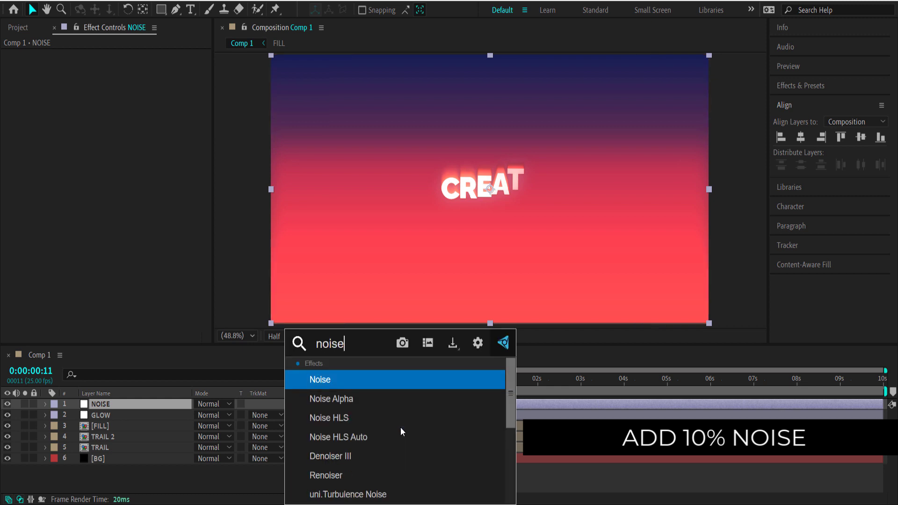
{"action": "key", "text": "Return"}
{"action": "left_click", "coordinate": [120, 65]}
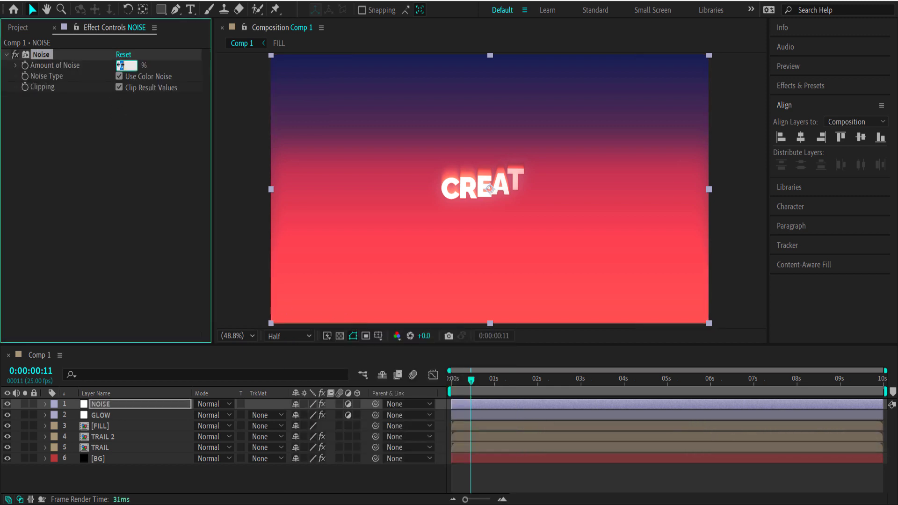
{"action": "key", "text": "Return"}
Step: Add a new adjustment layer above NOISE and name it BLUR
{"action": "left_click", "coordinate": [211, 480]}
{"action": "right_click", "coordinate": [211, 480]}
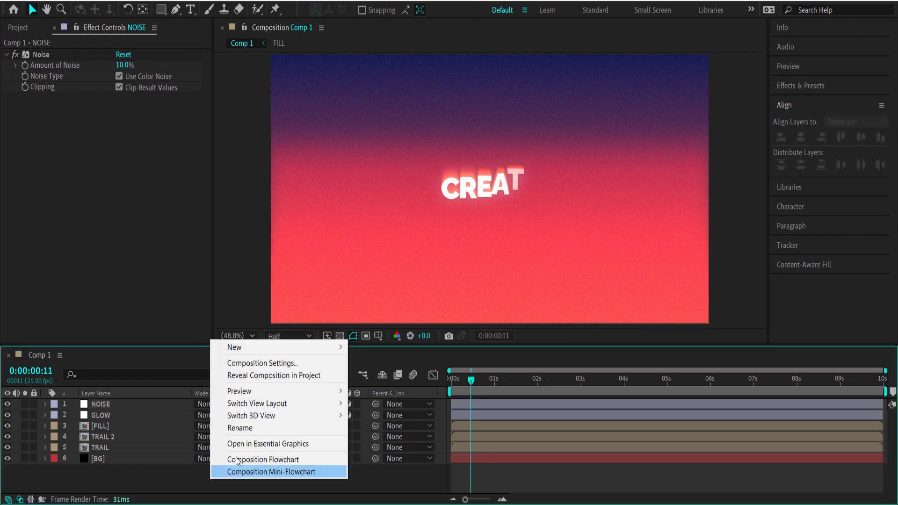
{"action": "mouse_move", "coordinate": [268, 347]}
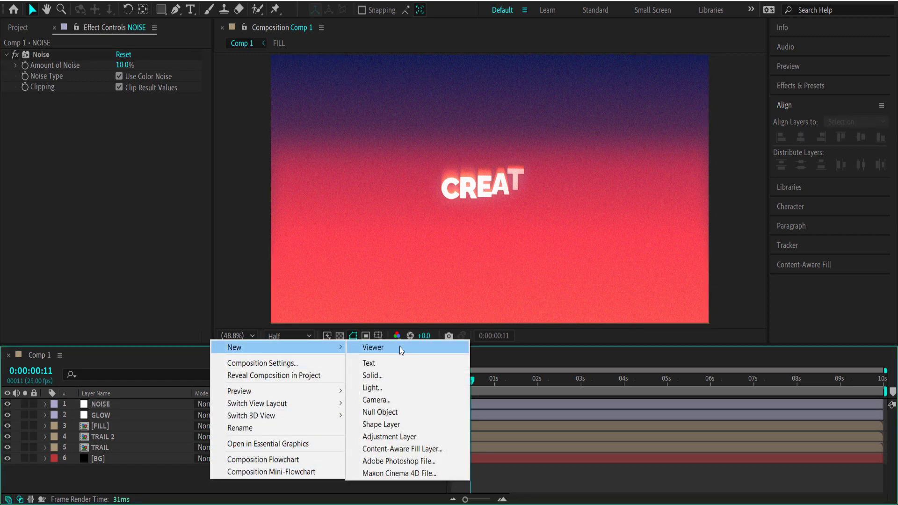
{"action": "left_click", "coordinate": [397, 436]}
{"action": "key", "text": "Return"}
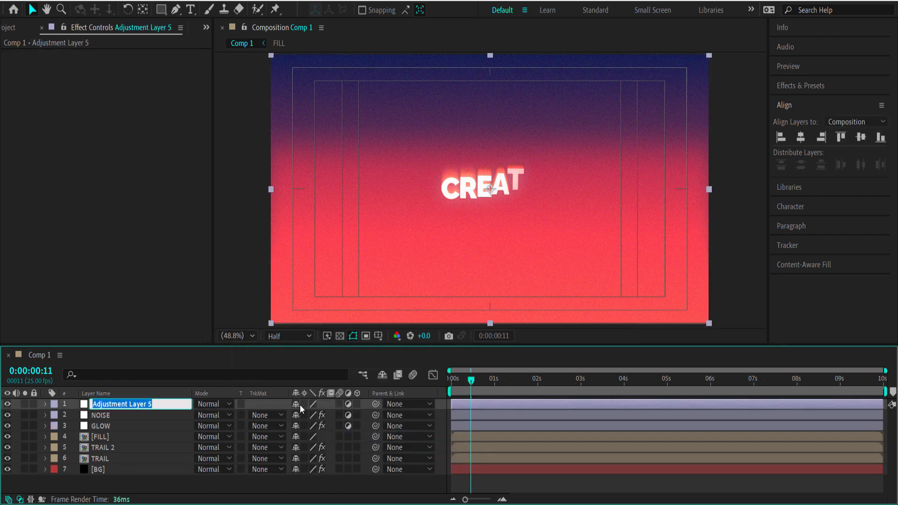
{"action": "type", "text": "BLUR"}
{"action": "key", "text": "Return"}
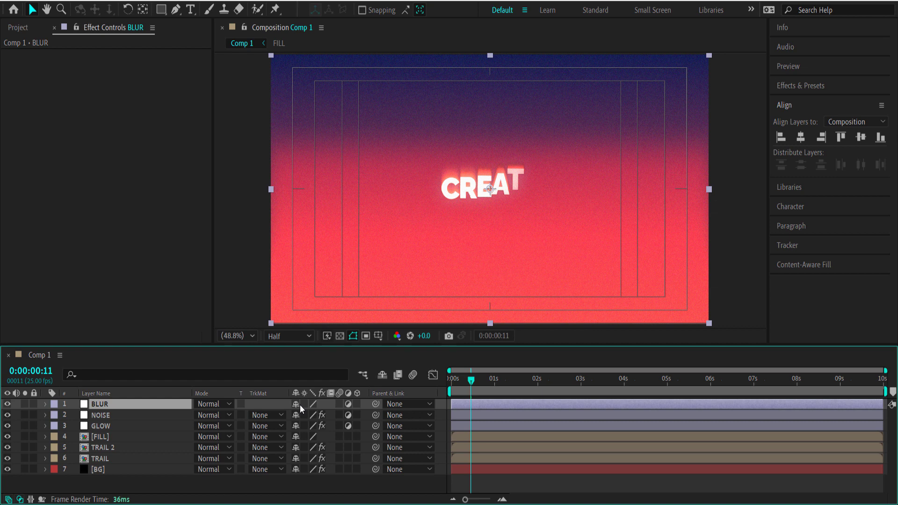
Step: Apply Fast Box Blur to the BLUR layer with Blur Radius 0.9 and Repeat Edge Pixels on, and scrub through the animation
{"action": "key", "text": "ctrl+space"}
{"action": "type", "text": "fast"}
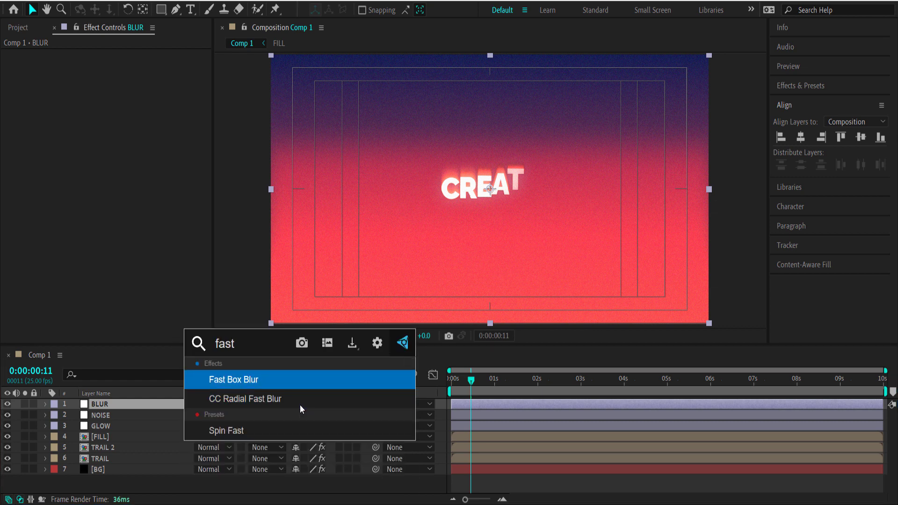
{"action": "key", "text": "Return"}
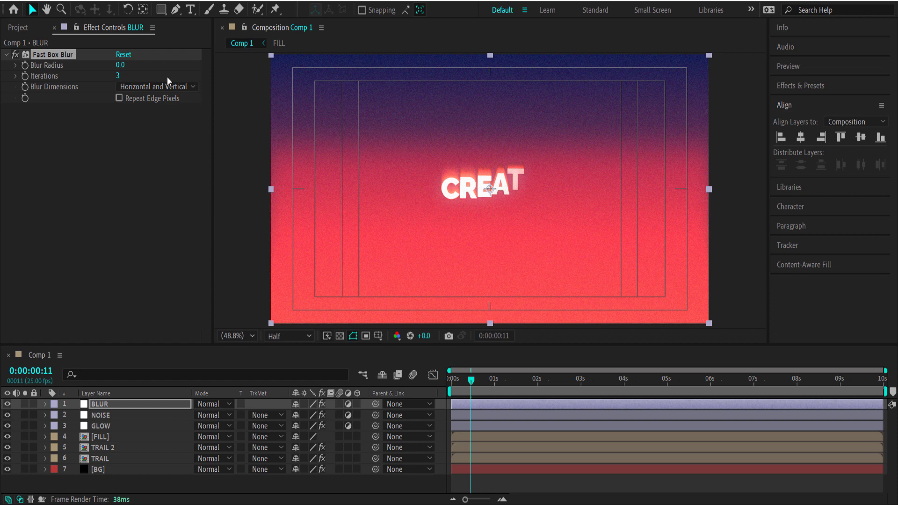
{"action": "left_click", "coordinate": [121, 66]}
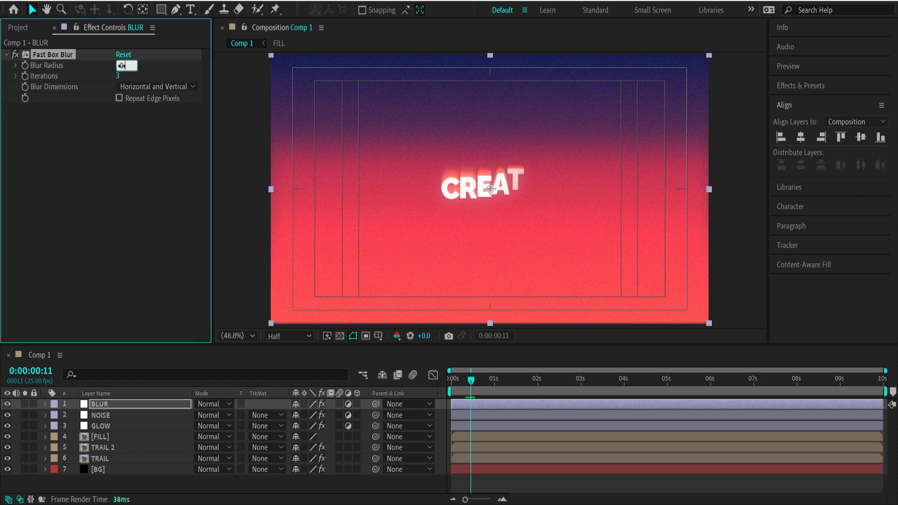
{"action": "type", "text": "0.9"}
{"action": "key", "text": "Return"}
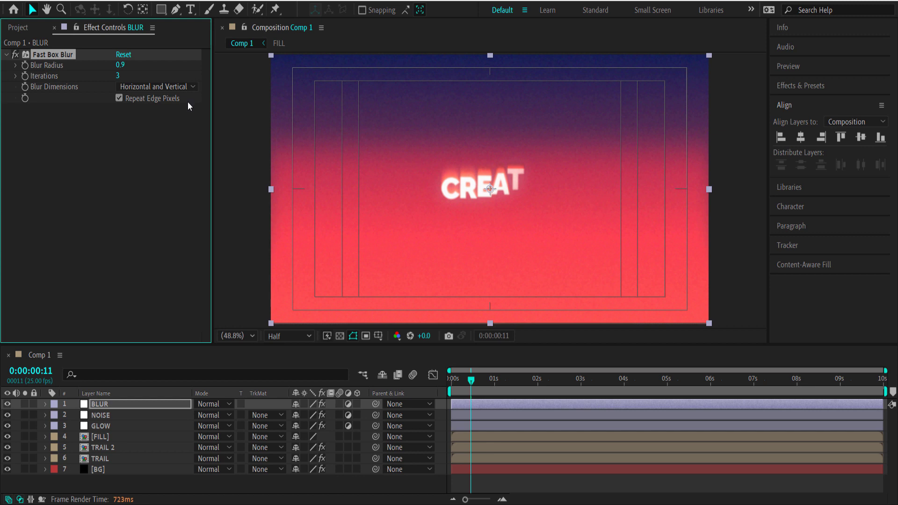
{"action": "left_click_drag", "start_coordinate": [473, 380], "coordinate": [574, 379]}
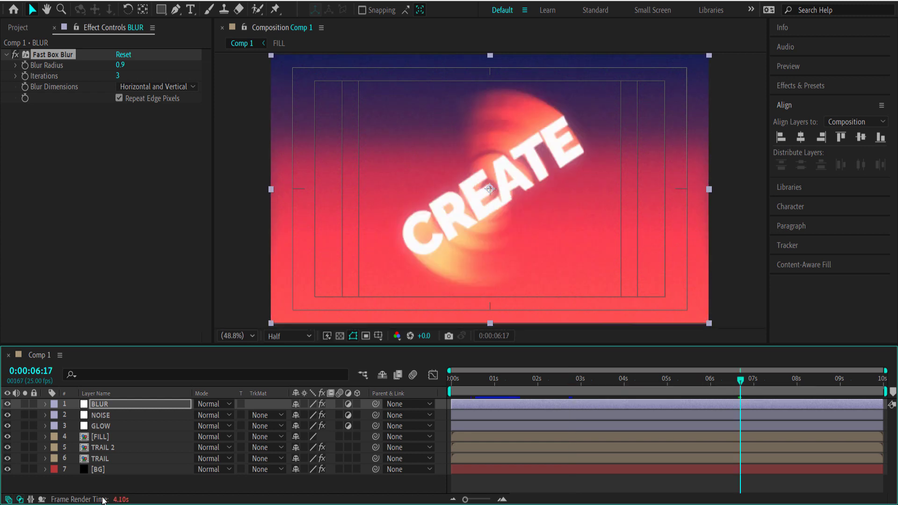
Step: Create a black 1920 x 1080 px solid named DUST above the other layers
{"action": "right_click", "coordinate": [134, 489]}
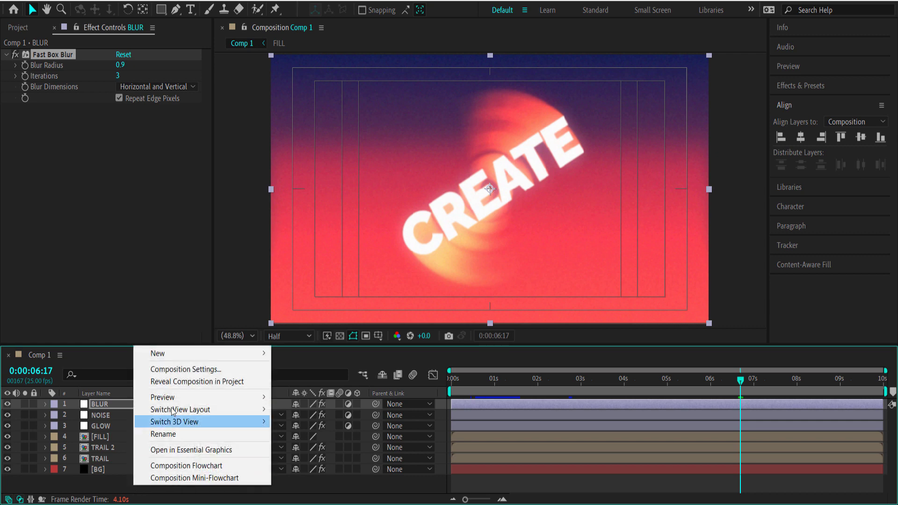
{"action": "mouse_move", "coordinate": [181, 354]}
{"action": "left_click", "coordinate": [330, 381]}
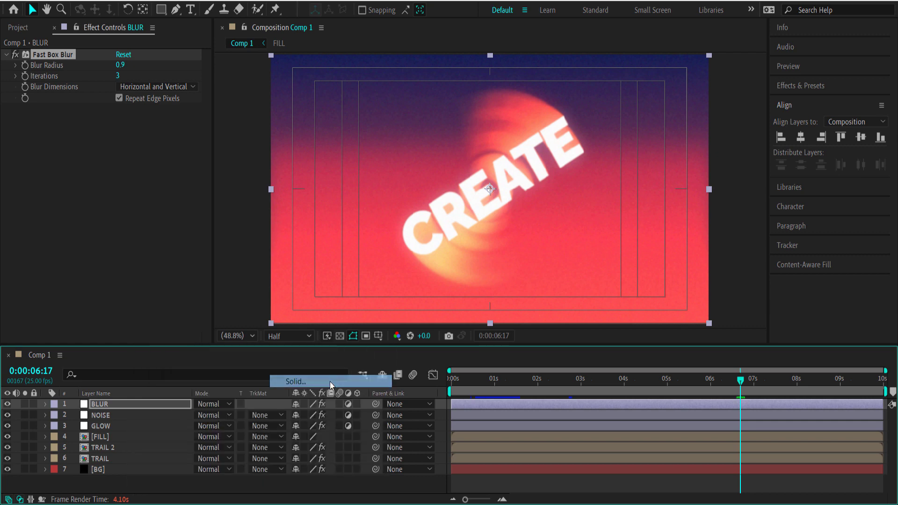
{"action": "type", "text": "DUST"}
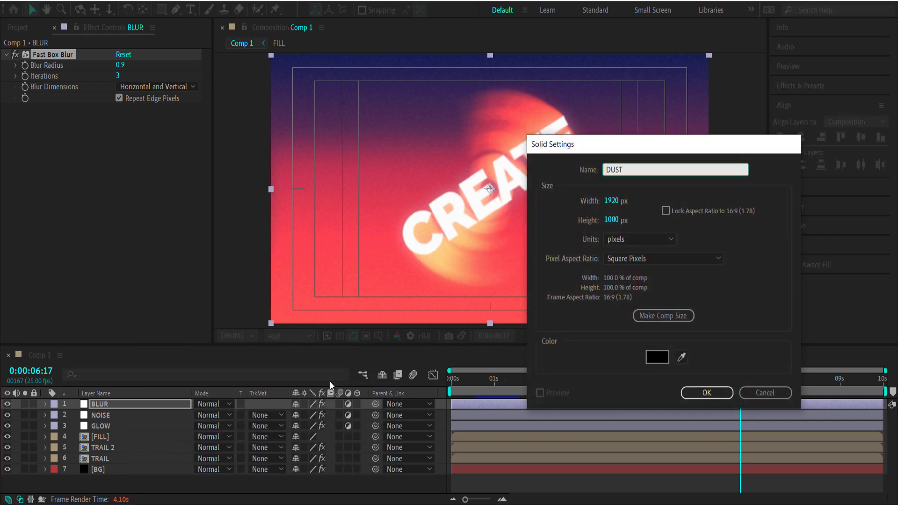
{"action": "key", "text": "Return"}
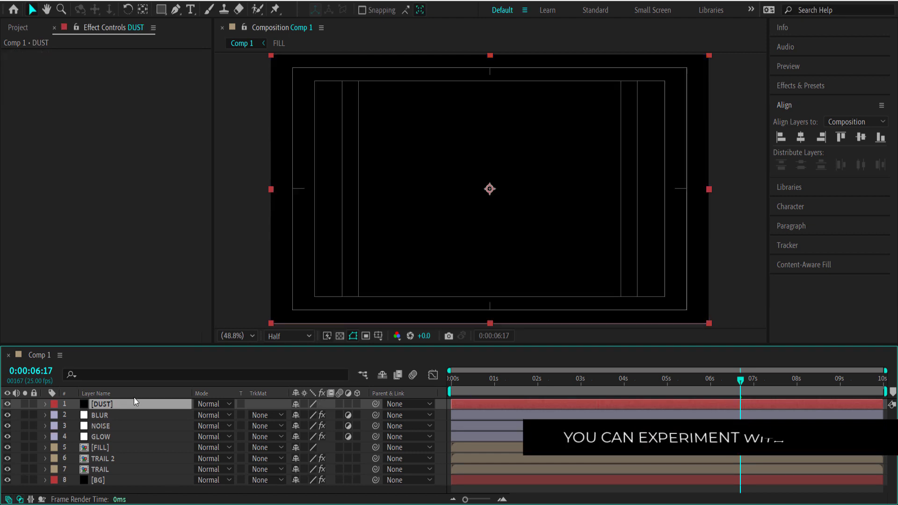
Step: Apply the Fractal Noise effect to the DUST solid
{"action": "key", "text": "ctrl+space"}
{"action": "type", "text": "frac"}
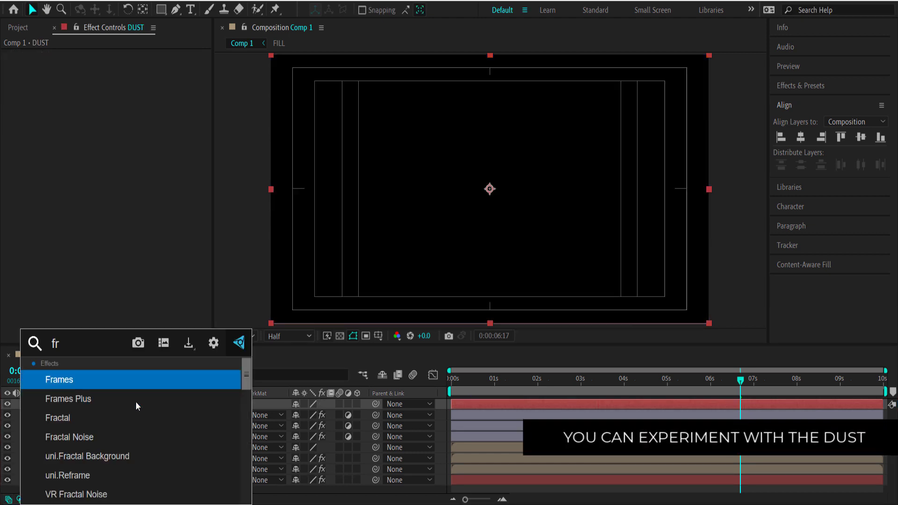
{"action": "left_click", "coordinate": [136, 403]}
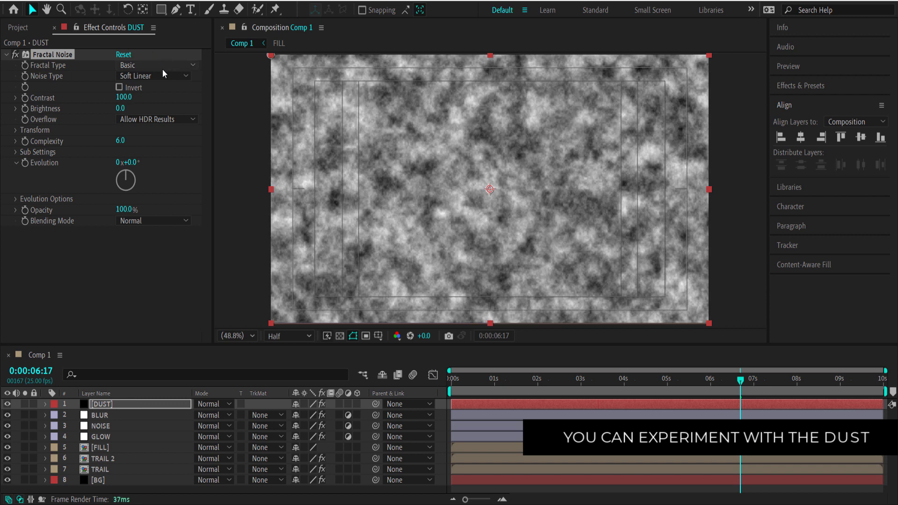
Step: Set the DUST layer's Fractal Noise Contrast to 900 and Brightness to -400
{"action": "left_click", "coordinate": [124, 98]}
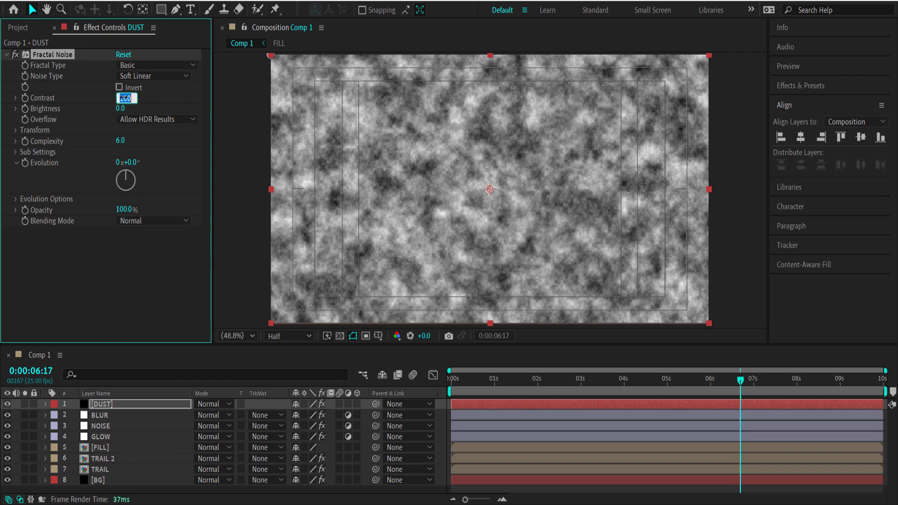
{"action": "type", "text": "900"}
{"action": "key", "text": "Return"}
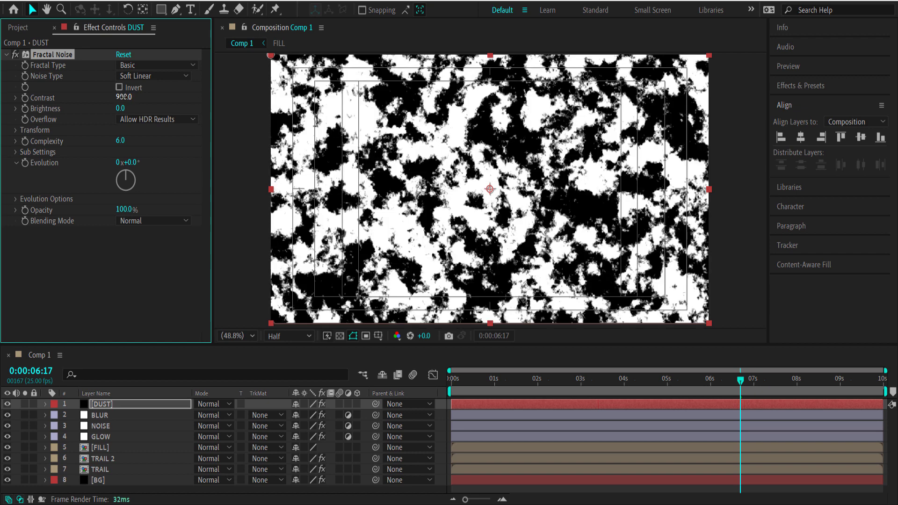
{"action": "left_click", "coordinate": [119, 108]}
{"action": "type", "text": "-400"}
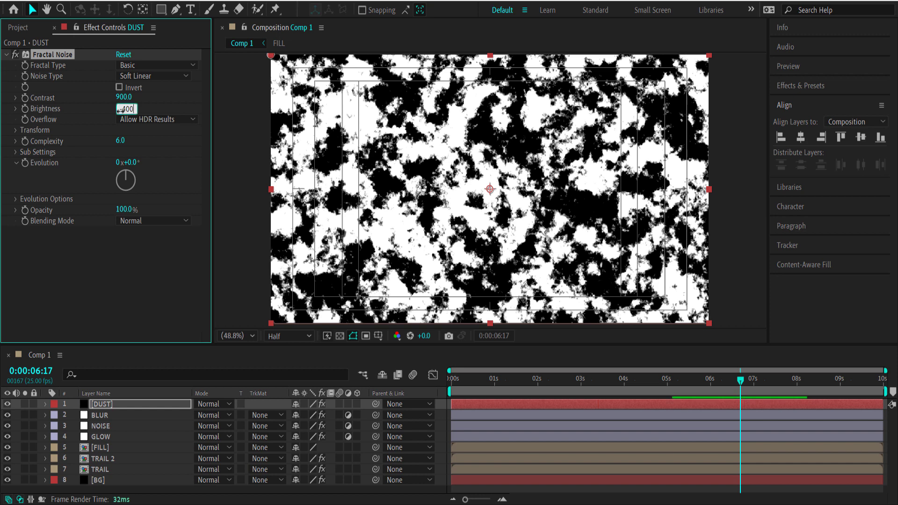
{"action": "key", "text": "Return"}
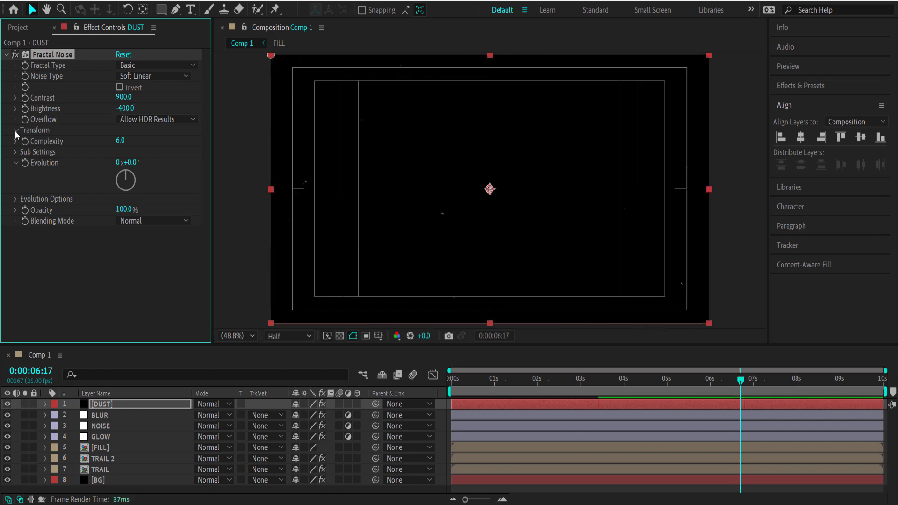
Step: Set the Scale of the DUST layer's Fractal Noise transform to 10
{"action": "left_click", "coordinate": [16, 130]}
{"action": "left_click", "coordinate": [123, 162]}
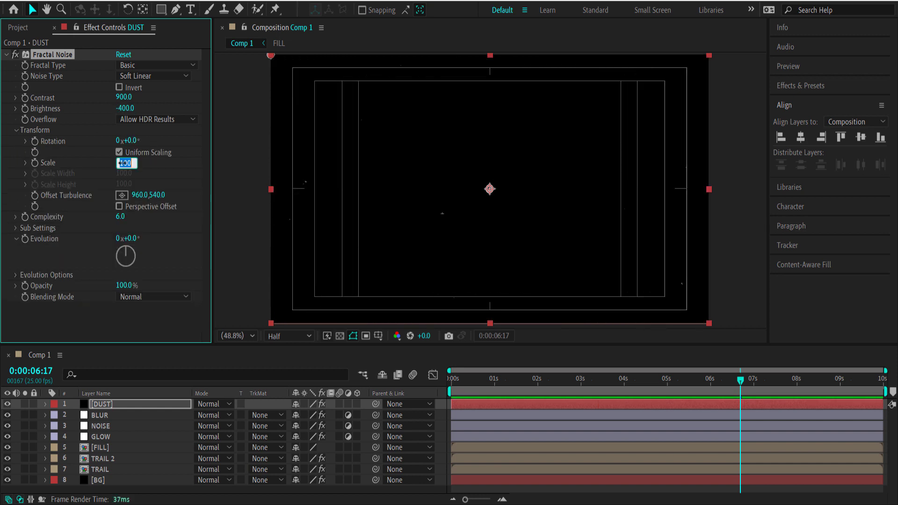
{"action": "type", "text": "19."}
{"action": "key", "text": "Return"}
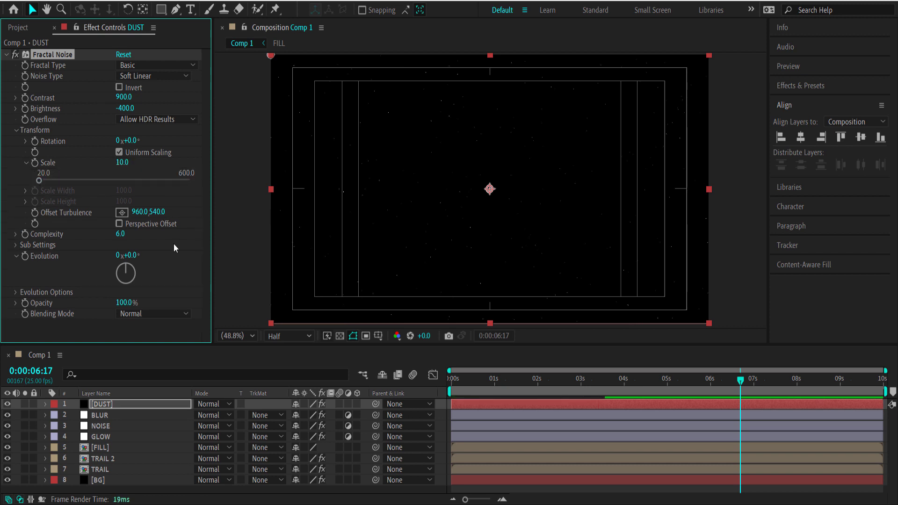
Step: Apply Fast Box Blur to the DUST layer with Blur Radius 1 and Repeat Edge Pixels on
{"action": "key", "text": "ctrl+space"}
{"action": "type", "text": "fast"}
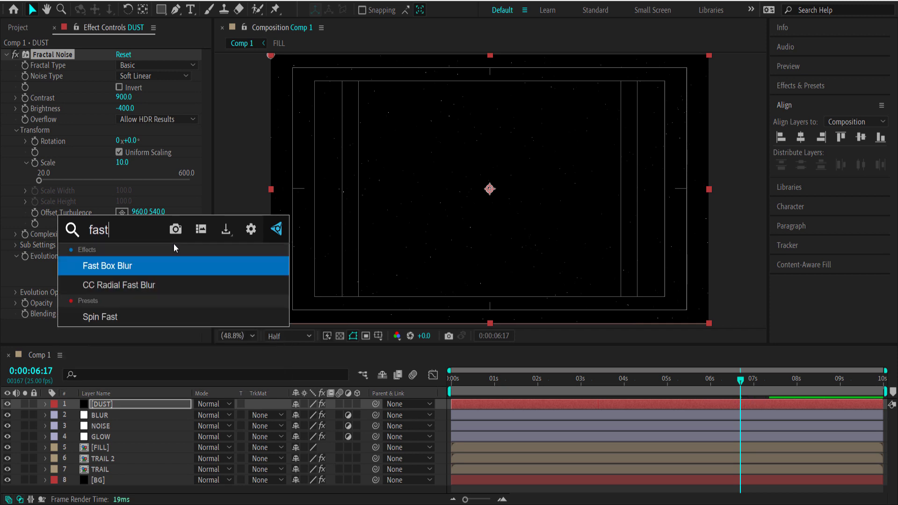
{"action": "key", "text": "Return"}
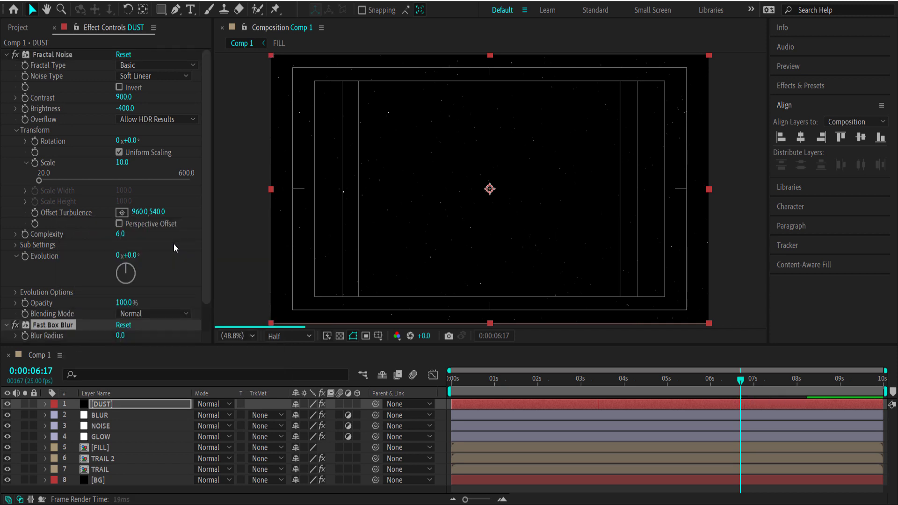
{"action": "scroll", "coordinate": [86, 310], "scroll_direction": "down", "scroll_amount": 3}
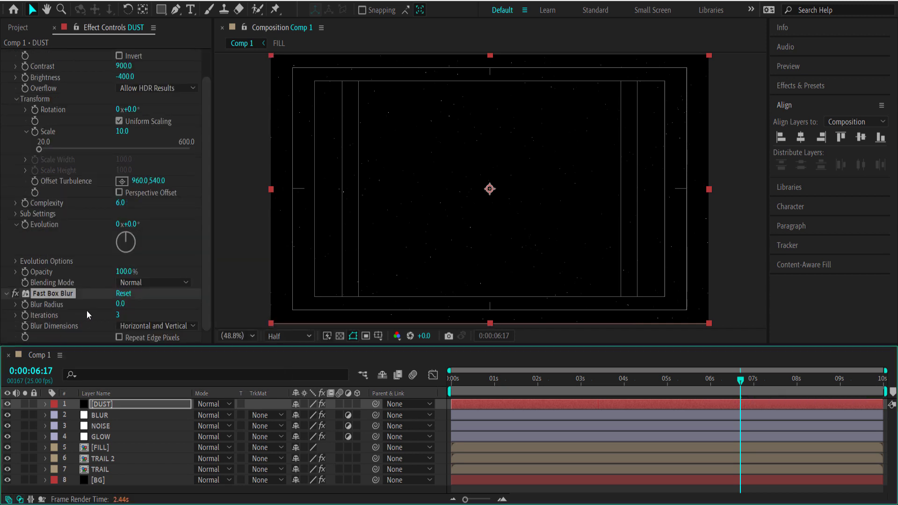
{"action": "left_click", "coordinate": [120, 305]}
{"action": "type", "text": "1"}
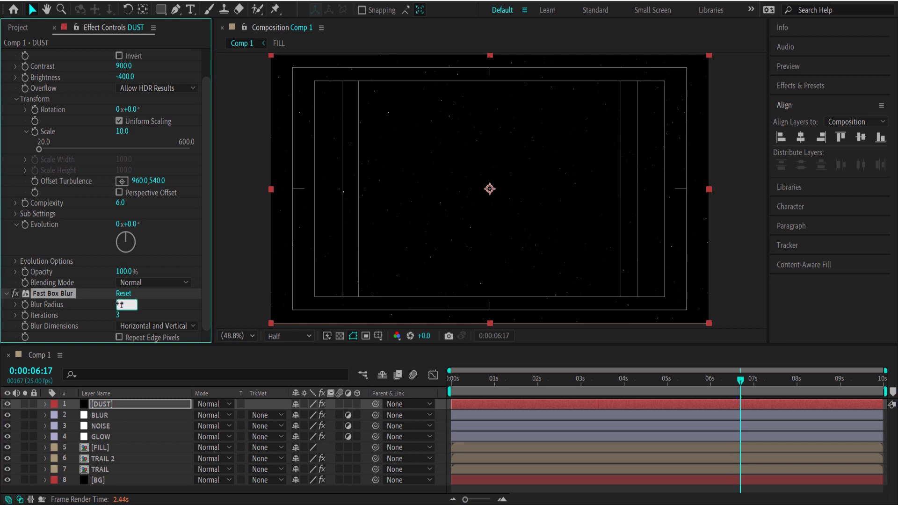
{"action": "key", "text": "Return"}
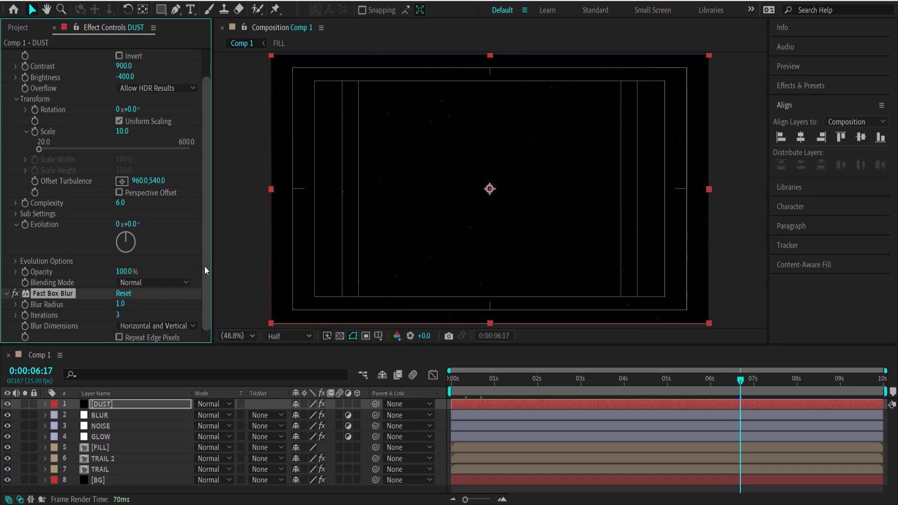
{"action": "left_click", "coordinate": [117, 338]}
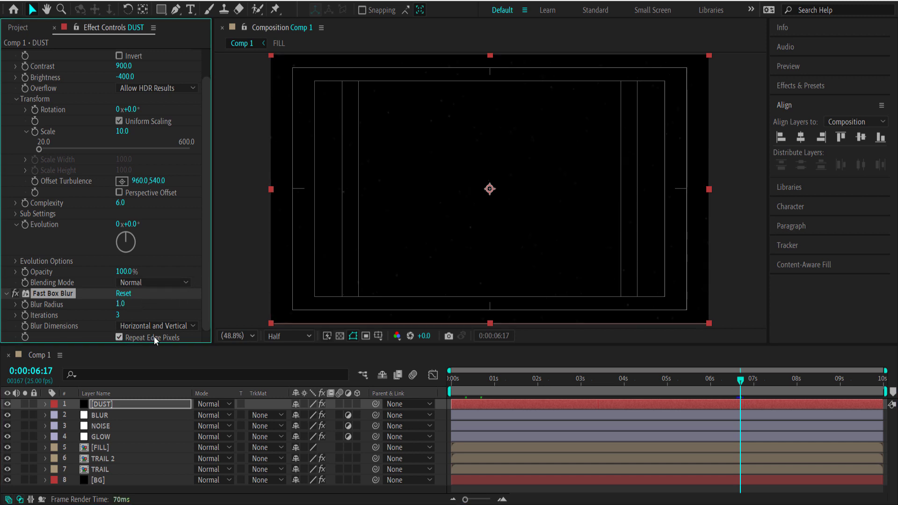
Step: Add the expression time*10 to the Fractal Noise Random Seed of DUST and scrub back to the start to check the specks
{"action": "left_click", "coordinate": [16, 225]}
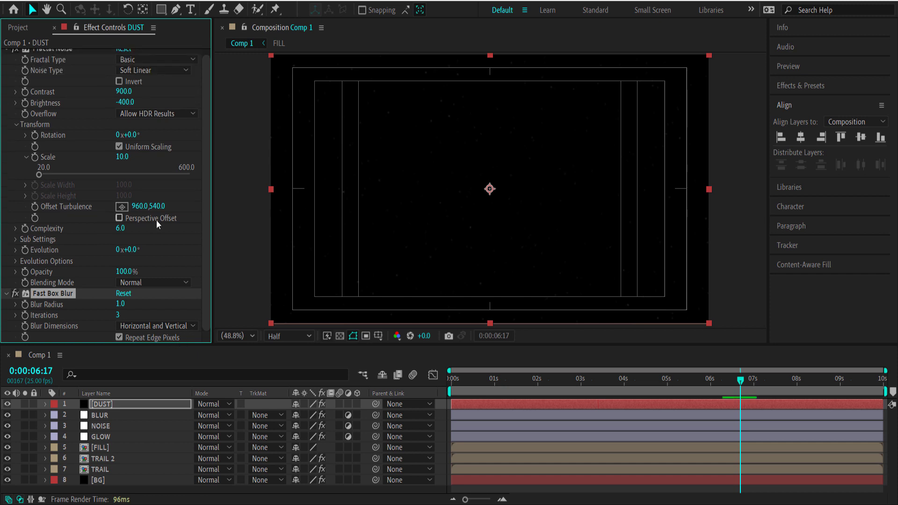
{"action": "left_click", "coordinate": [15, 262]}
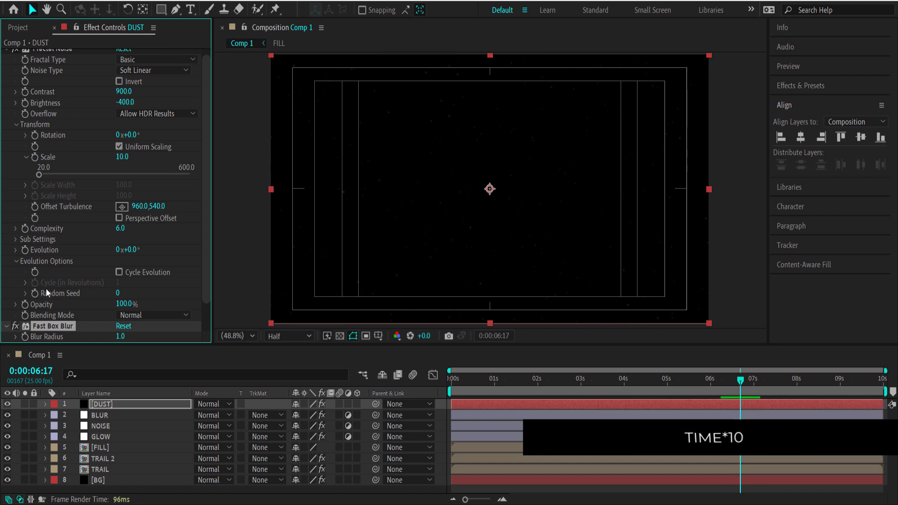
{"action": "left_click", "coordinate": [35, 293], "text": "alt"}
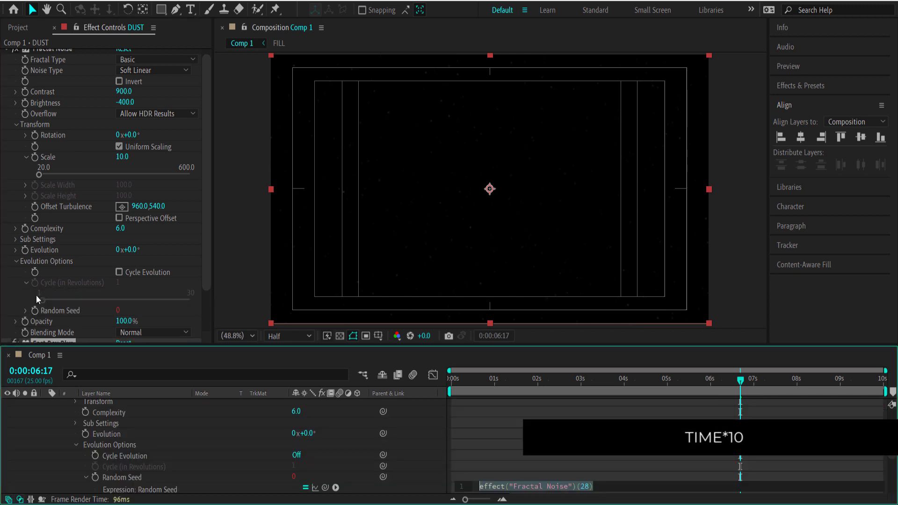
{"action": "type", "text": "time*"}
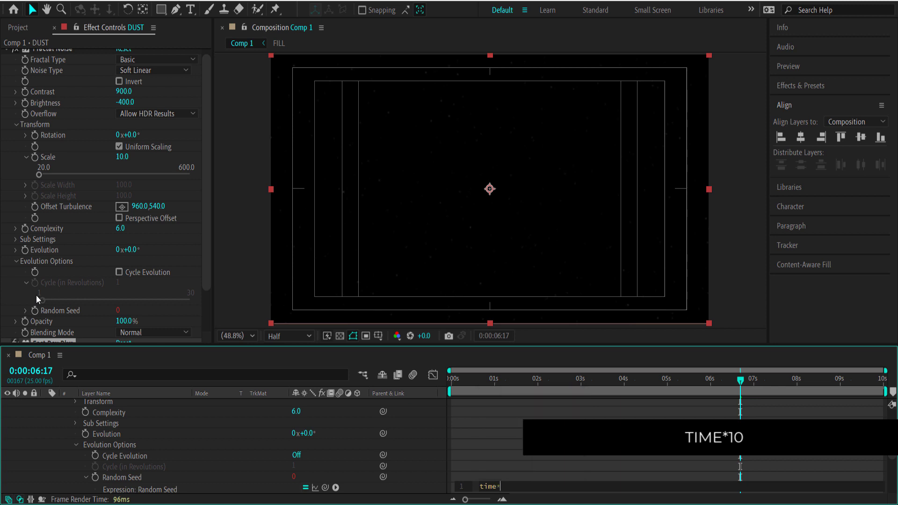
{"action": "type", "text": "10"}
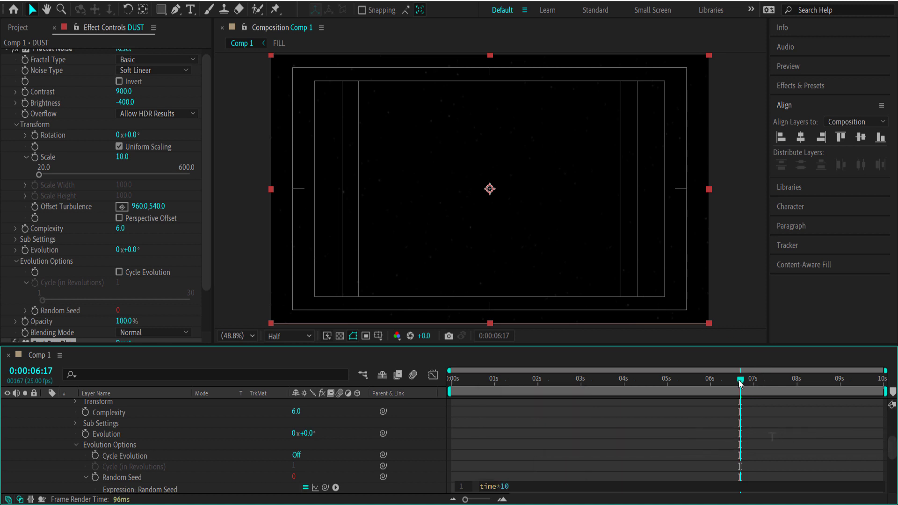
{"action": "left_click_drag", "start_coordinate": [739, 380], "coordinate": [457, 387]}
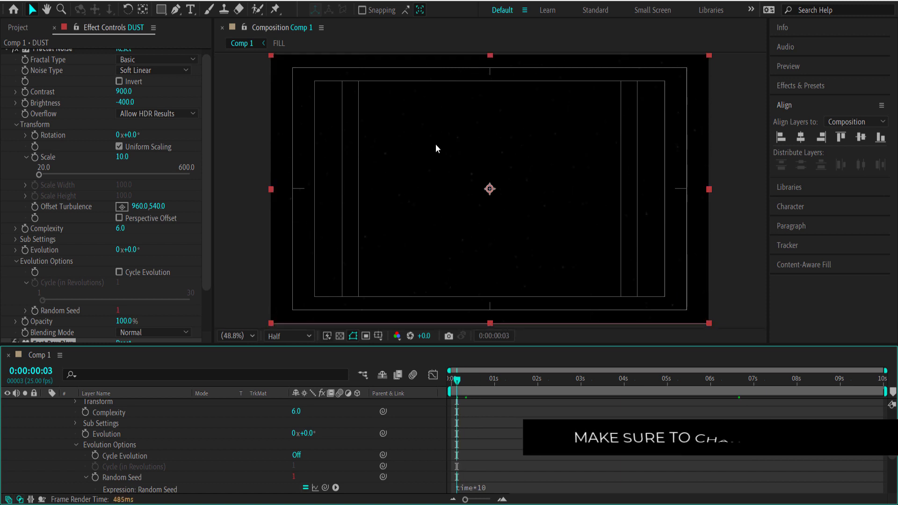
Step: Set the blending mode of the DUST layer to Screen
{"action": "scroll", "coordinate": [134, 452], "scroll_direction": "up", "scroll_amount": 5}
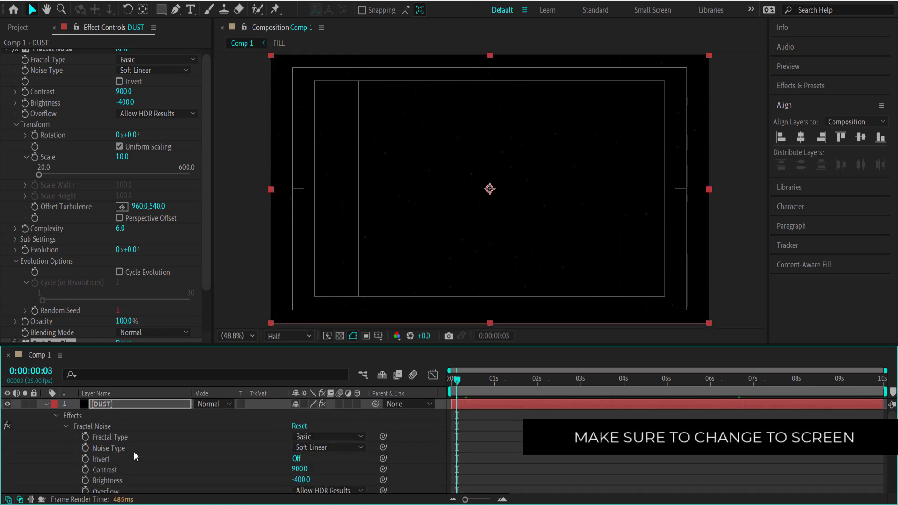
{"action": "left_click", "coordinate": [222, 404]}
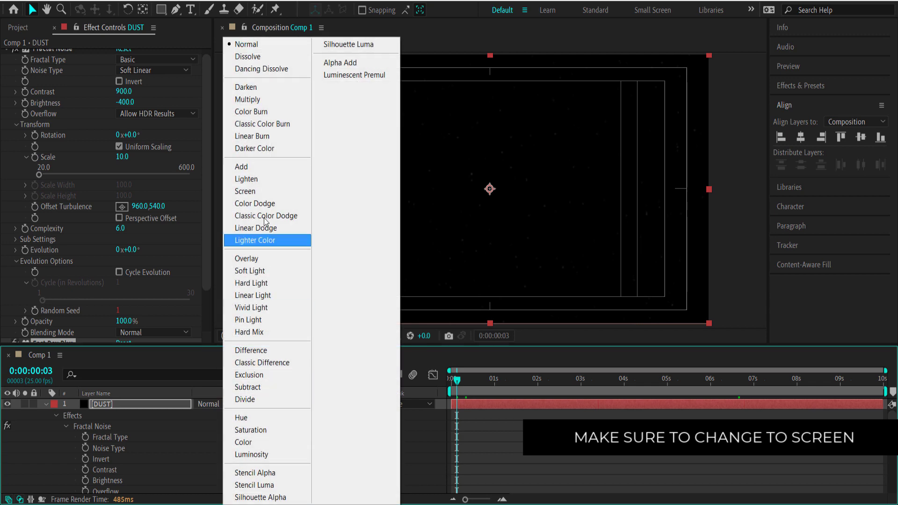
{"action": "left_click", "coordinate": [257, 192]}
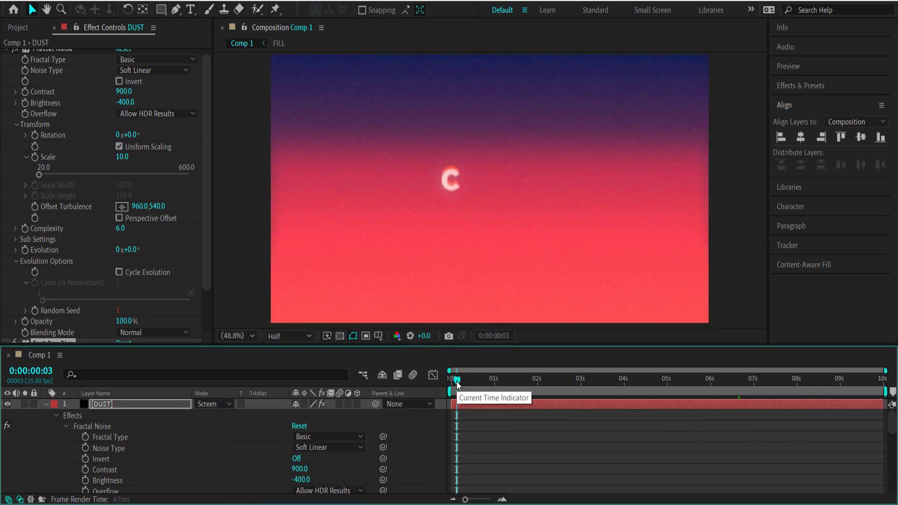
Step: Lower the composition preview resolution to Quarter and play the opening second to check the dust over the text
{"action": "key", "text": "space"}
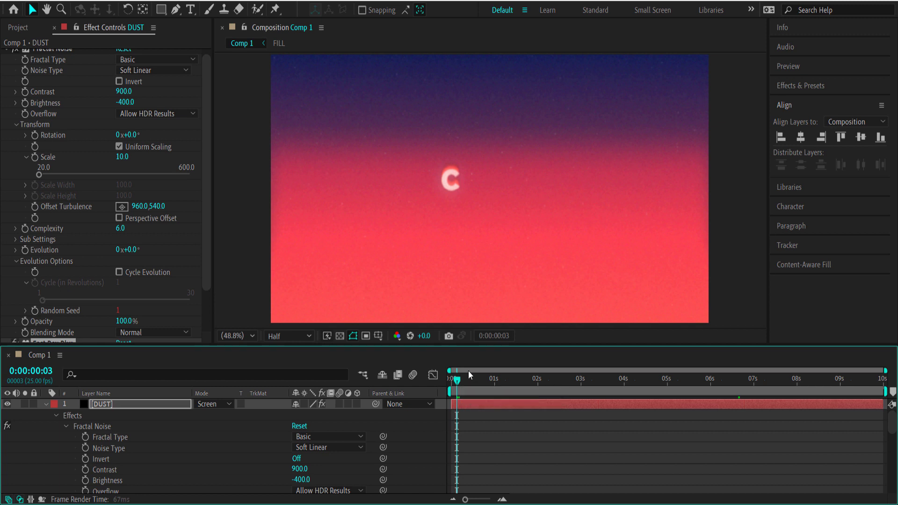
{"action": "left_click", "coordinate": [285, 336]}
{"action": "left_click", "coordinate": [287, 409]}
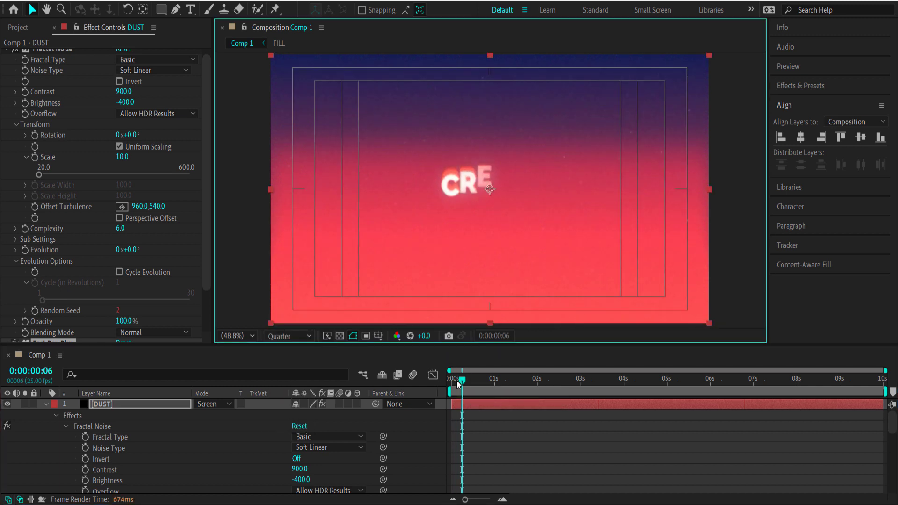
{"action": "left_click", "coordinate": [462, 381]}
{"action": "key", "text": "space"}
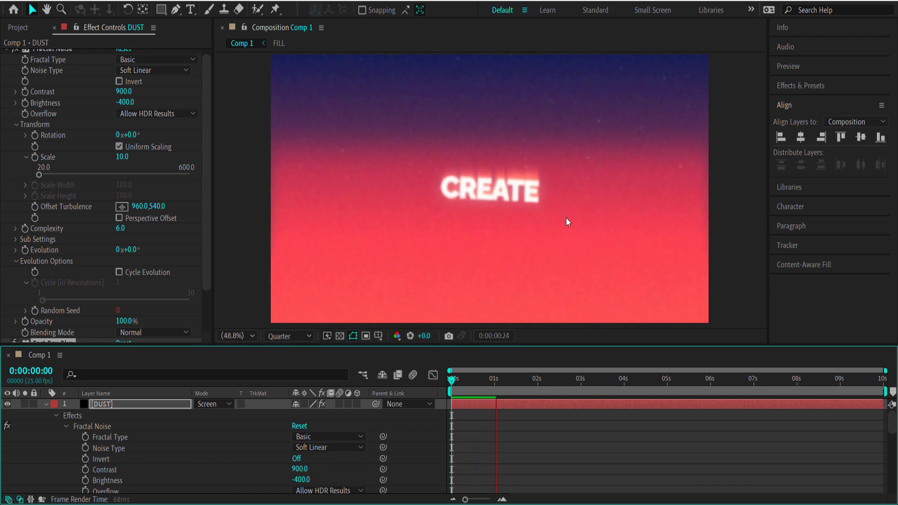
{"action": "key", "text": "space"}
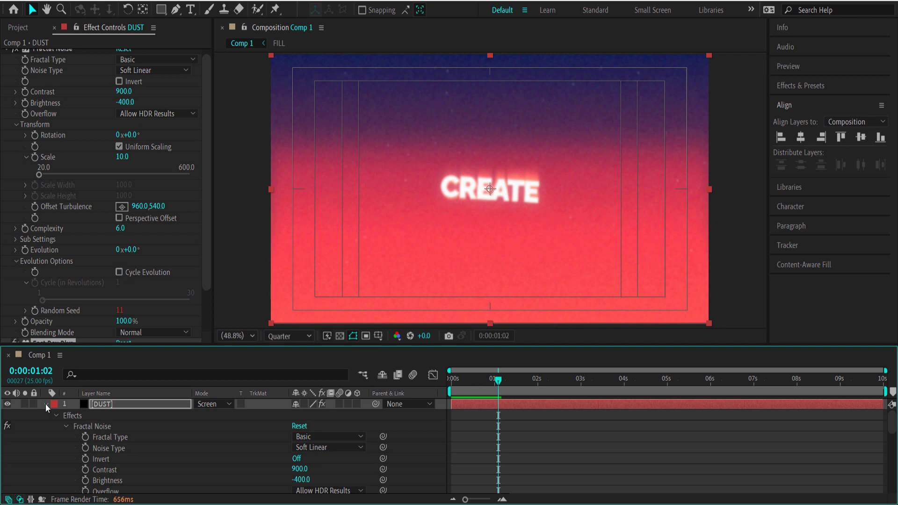
Step: Pre-compose all layers from DUST down to BG, moving all attributes into the new composition
{"action": "left_click", "coordinate": [46, 404]}
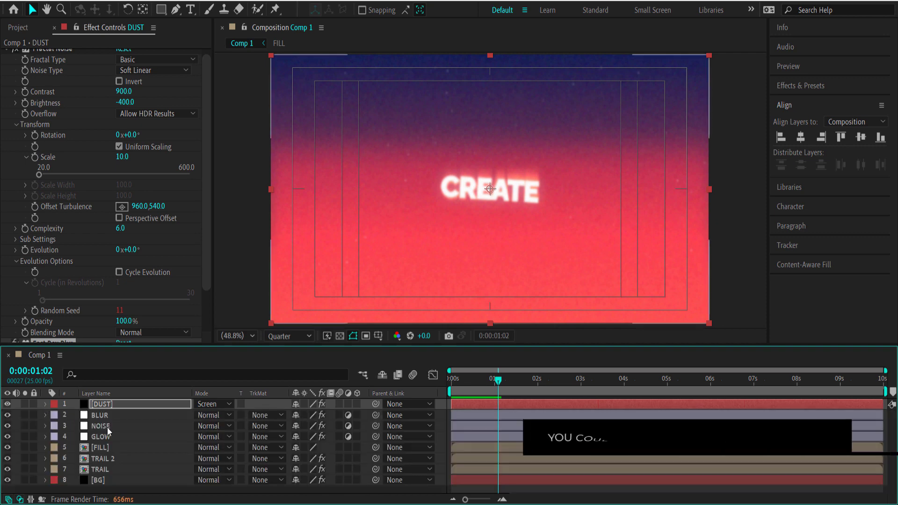
{"action": "left_click", "coordinate": [130, 479], "text": "shift"}
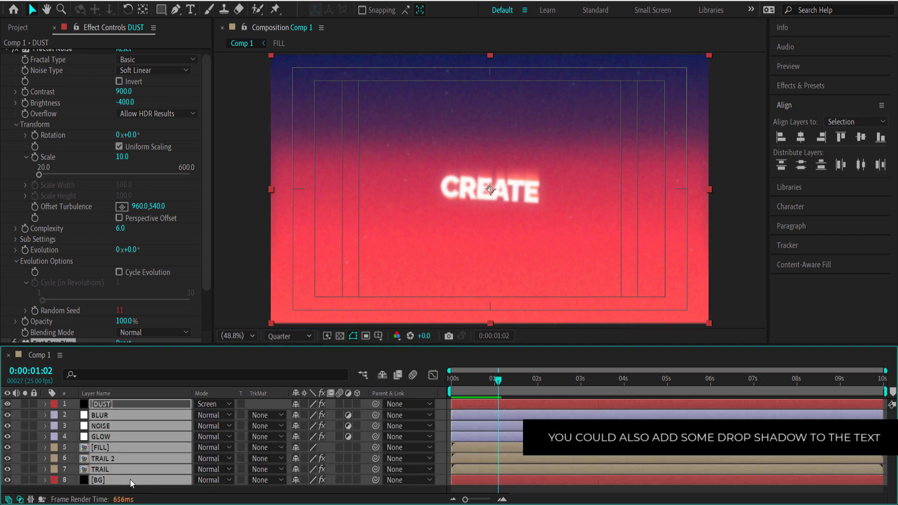
{"action": "right_click", "coordinate": [130, 479]}
{"action": "left_click", "coordinate": [193, 418]}
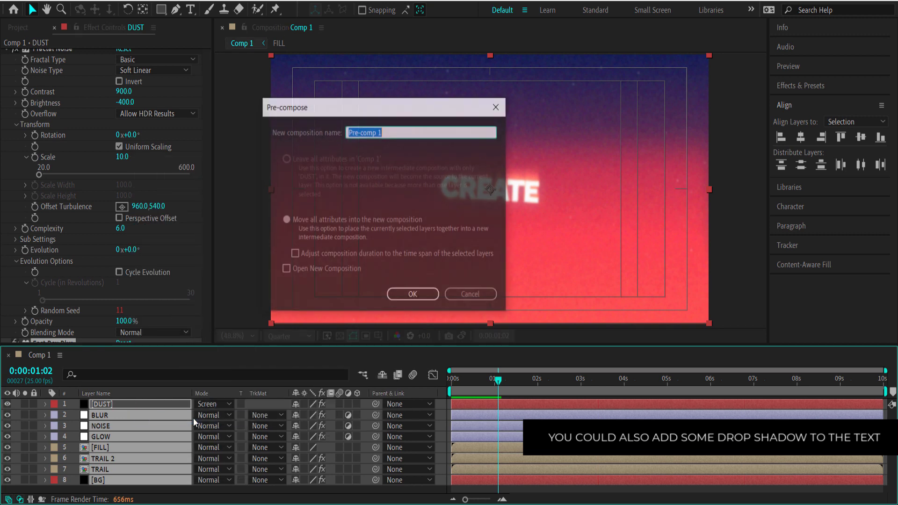
{"action": "left_click", "coordinate": [407, 294]}
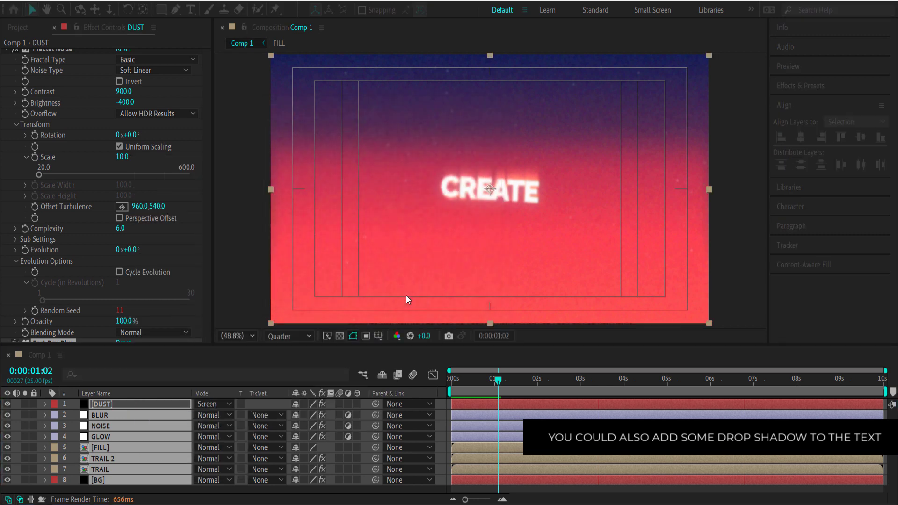
Step: Add a Scale keyframe to the pre-composed layer at 0:00:00:00
{"action": "left_click_drag", "start_coordinate": [498, 380], "coordinate": [441, 380]}
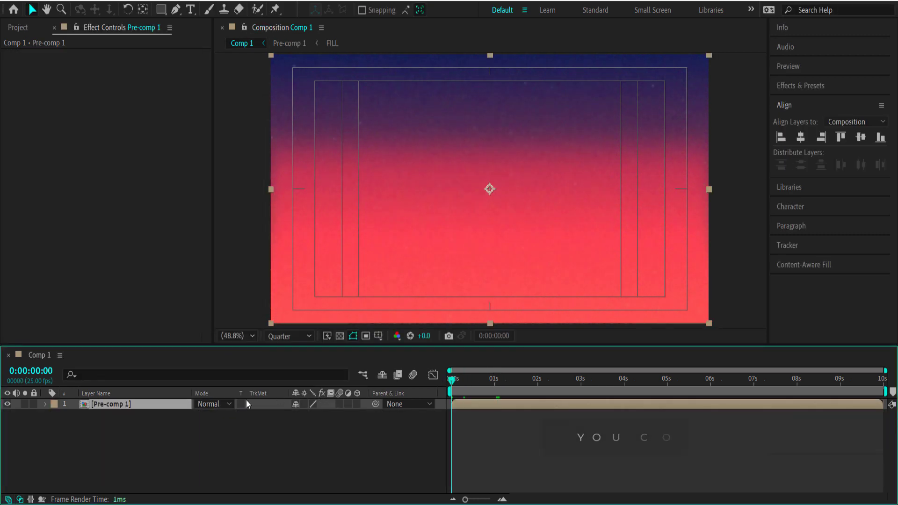
{"action": "key", "text": "s"}
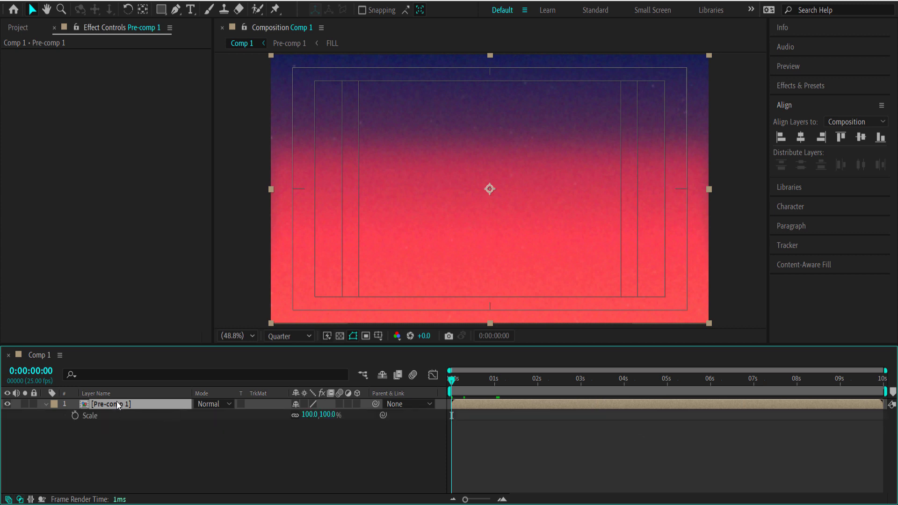
{"action": "left_click", "coordinate": [75, 415]}
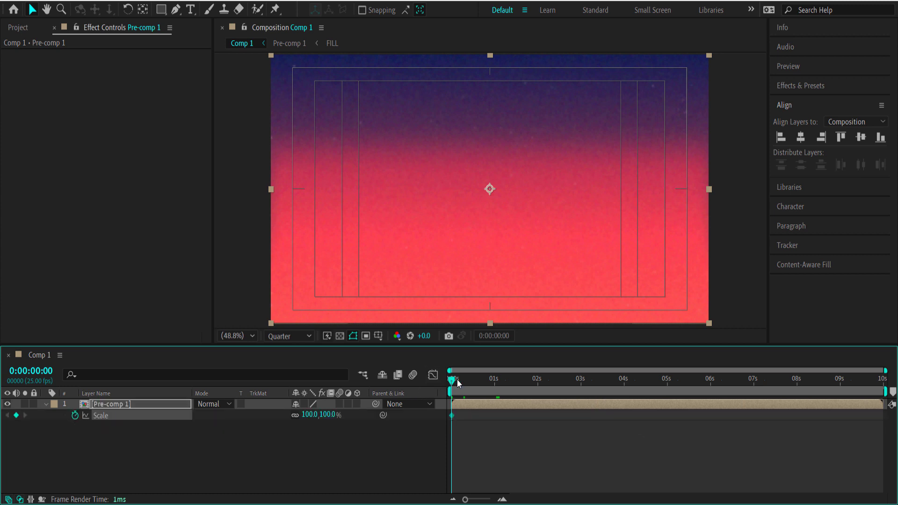
Step: Set the pre-composed layer's Scale to 115% at 0:00:09:24 and scrub back through the timeline to check the slow zoom
{"action": "left_click_drag", "start_coordinate": [476, 379], "coordinate": [883, 364]}
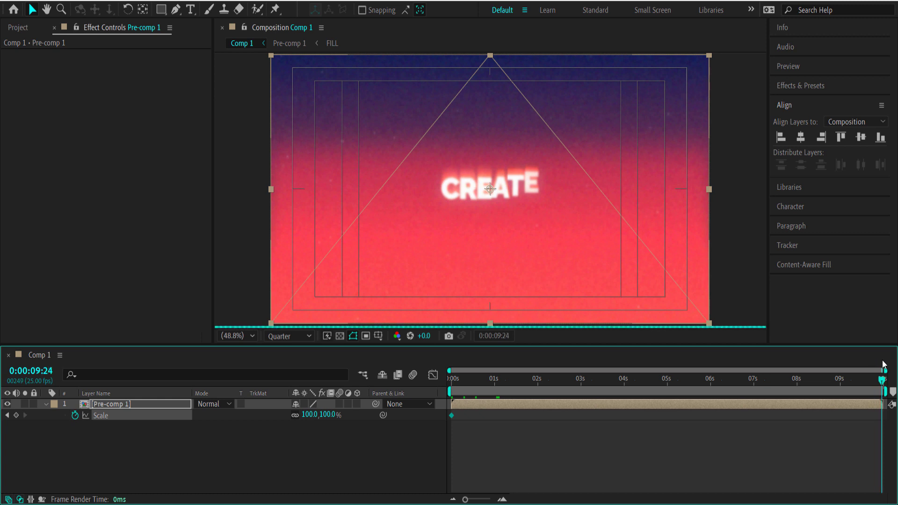
{"action": "left_click", "coordinate": [309, 415]}
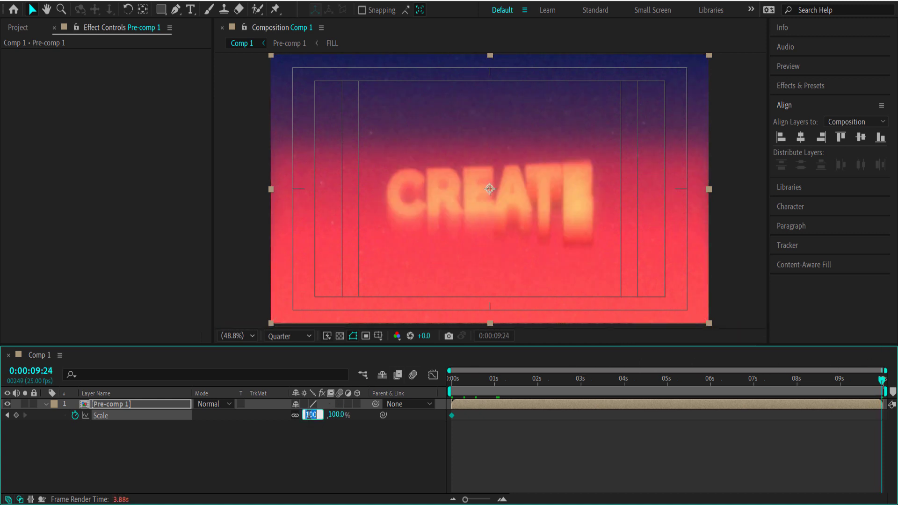
{"action": "key", "text": "BackSpace"}
{"action": "key", "text": "Return"}
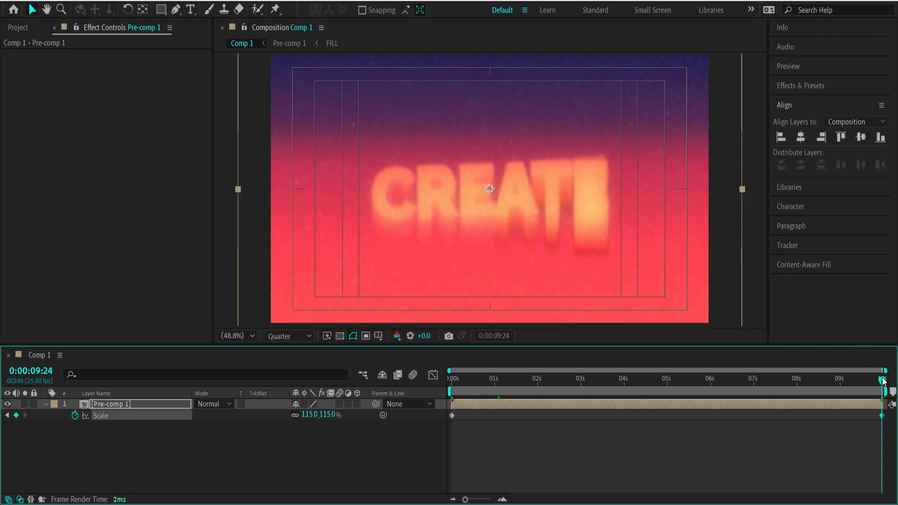
{"action": "left_click_drag", "start_coordinate": [883, 380], "coordinate": [709, 382]}
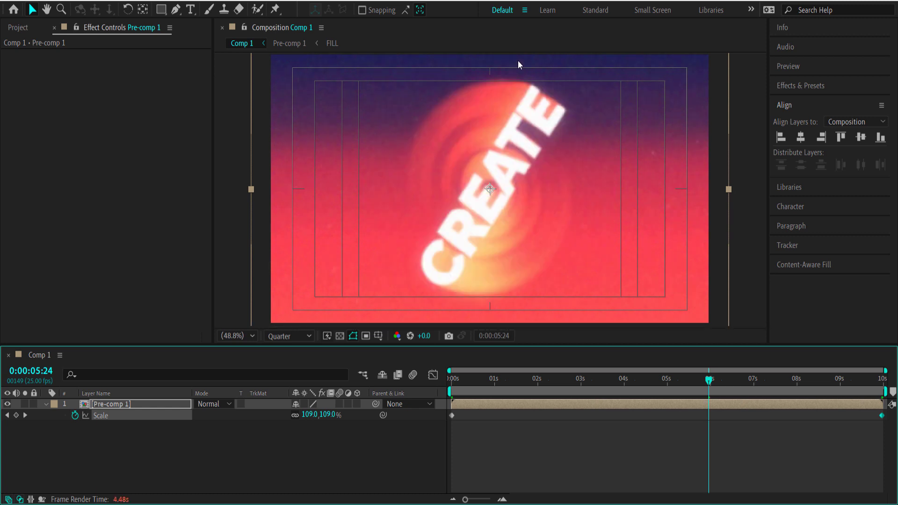
{"action": "left_click_drag", "start_coordinate": [709, 382], "coordinate": [748, 383]}
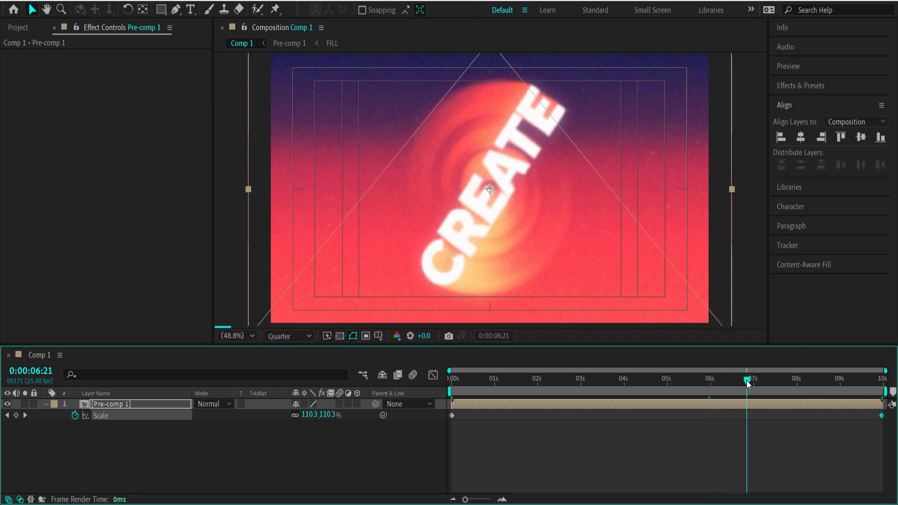